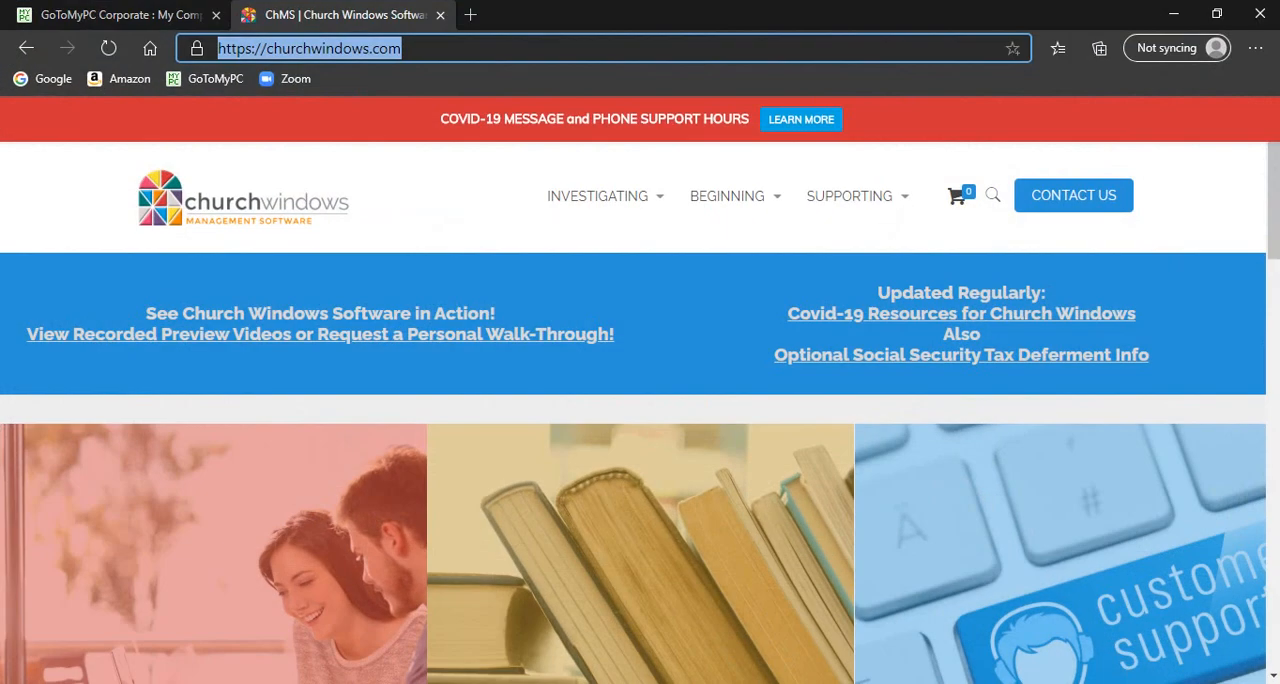
Open the Training Workbooks page on the Church Windows website and look over the Membership packages and individual workbook descriptions
mouse_move(741, 230)
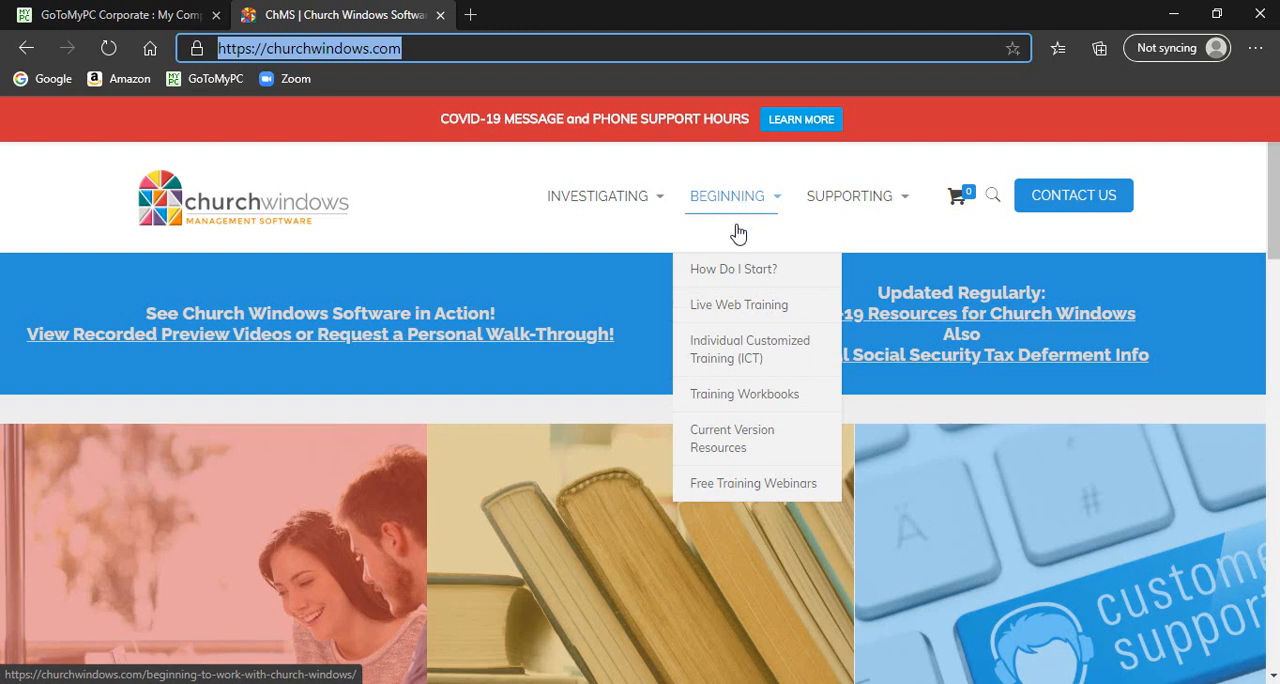
click(735, 402)
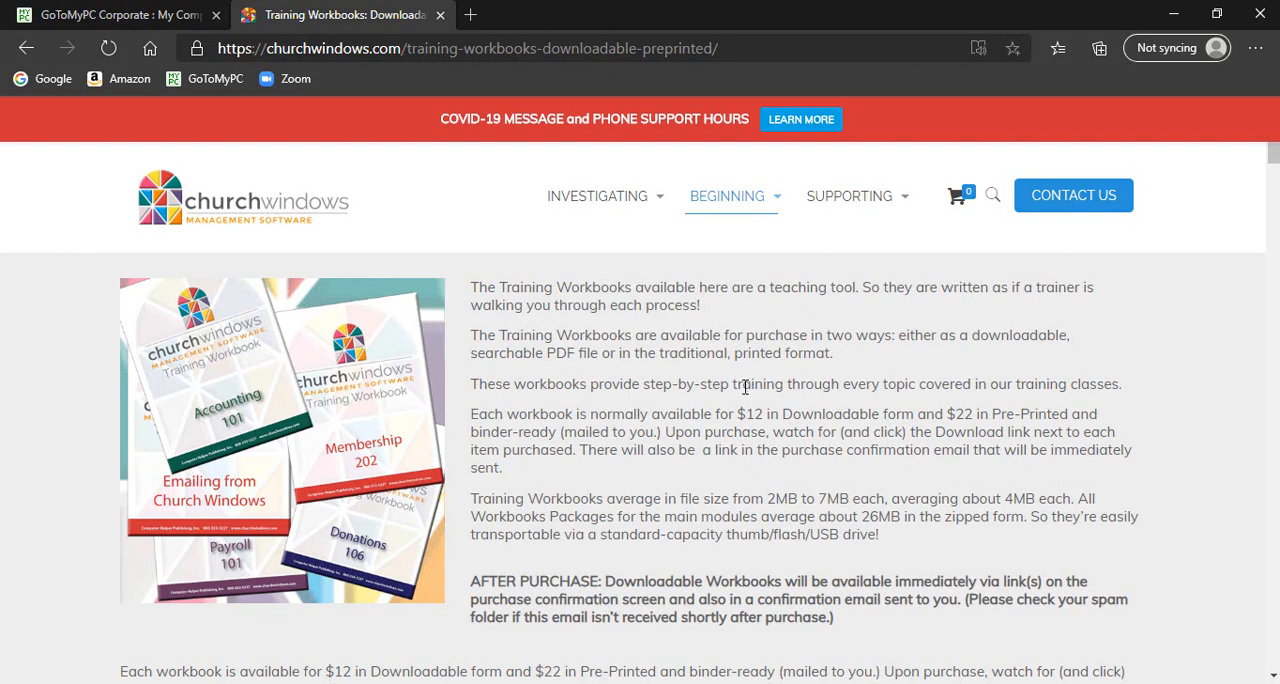
scroll(743, 380, down, 2)
scroll(745, 386, down, 2)
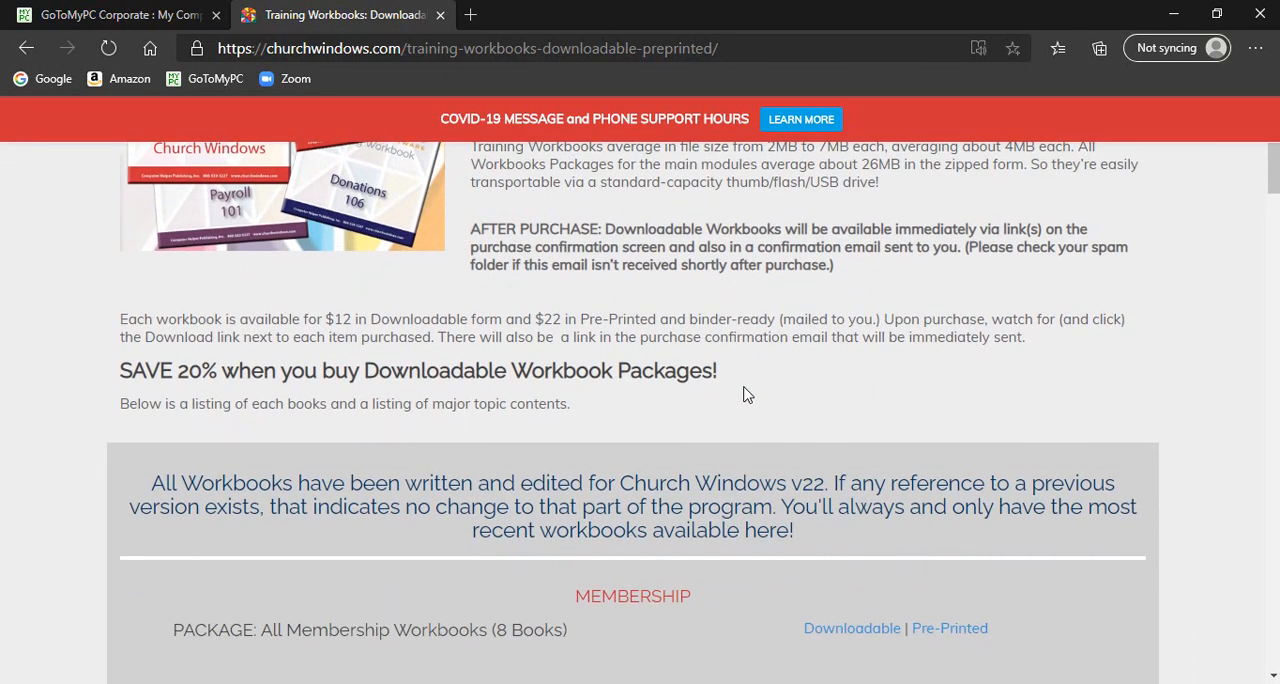
scroll(743, 394, down, 4)
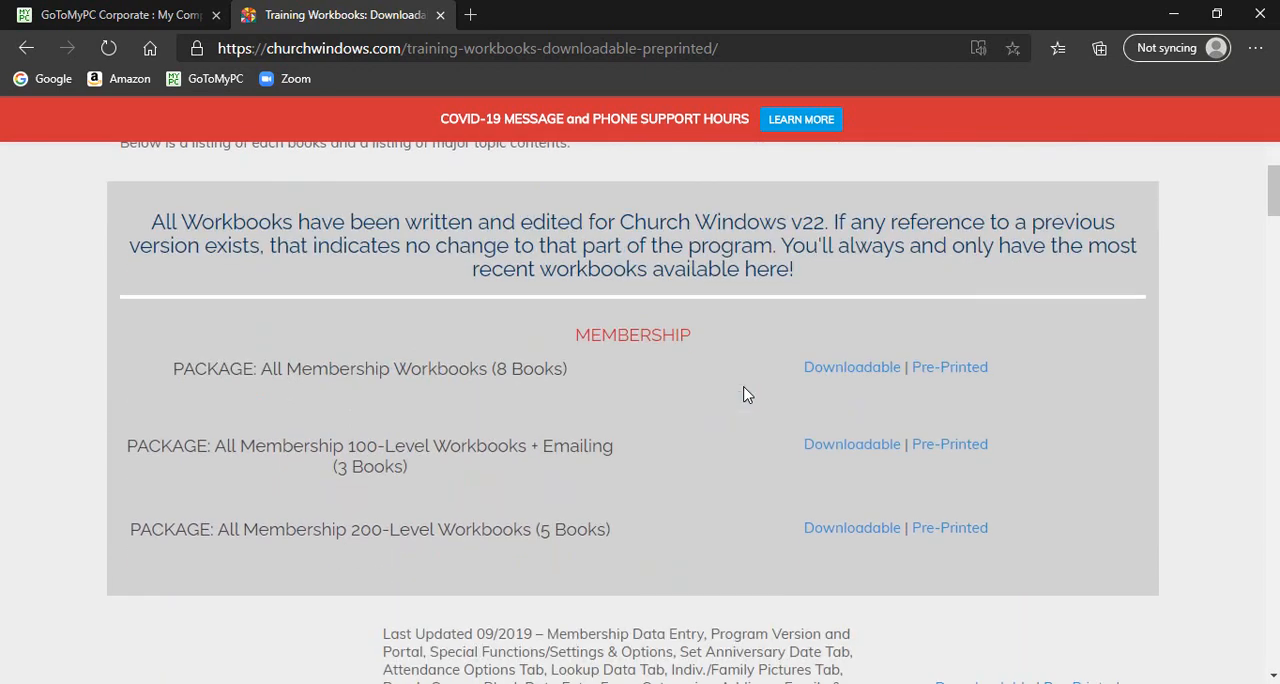
scroll(743, 394, down, 3)
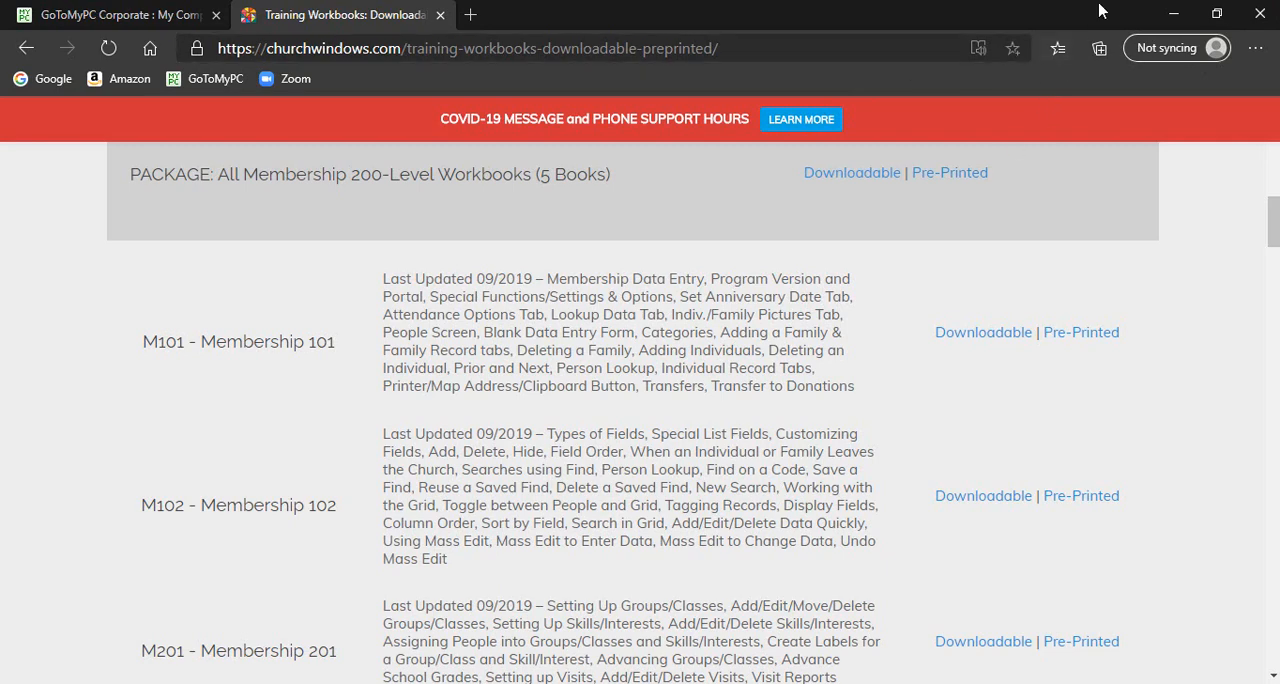
Switch to the Church Windows program and open the Membership module's People screen, maximized
click(1176, 14)
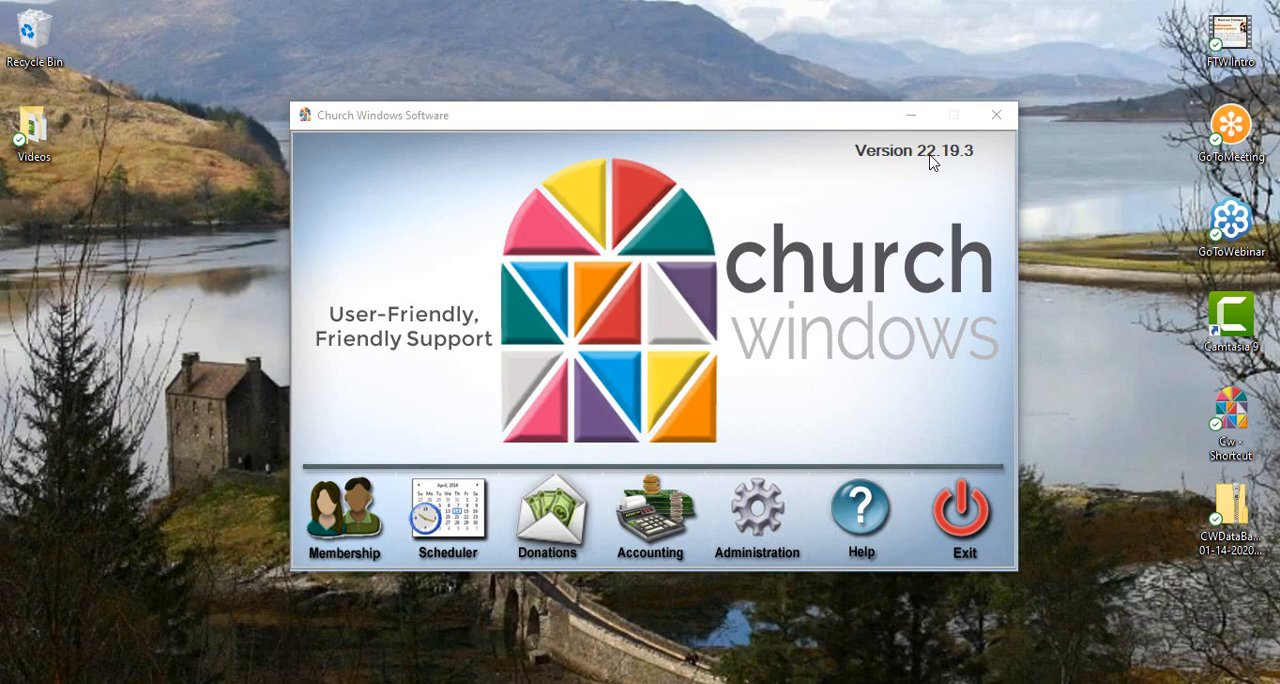
click(352, 527)
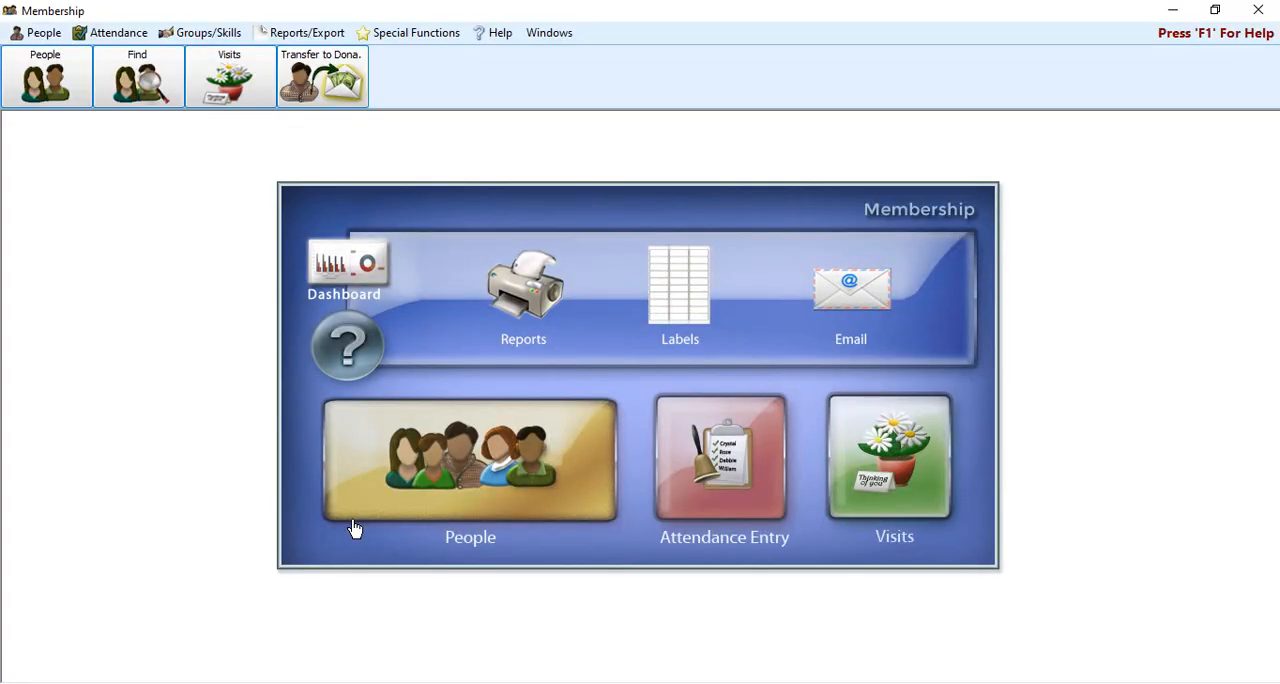
click(496, 479)
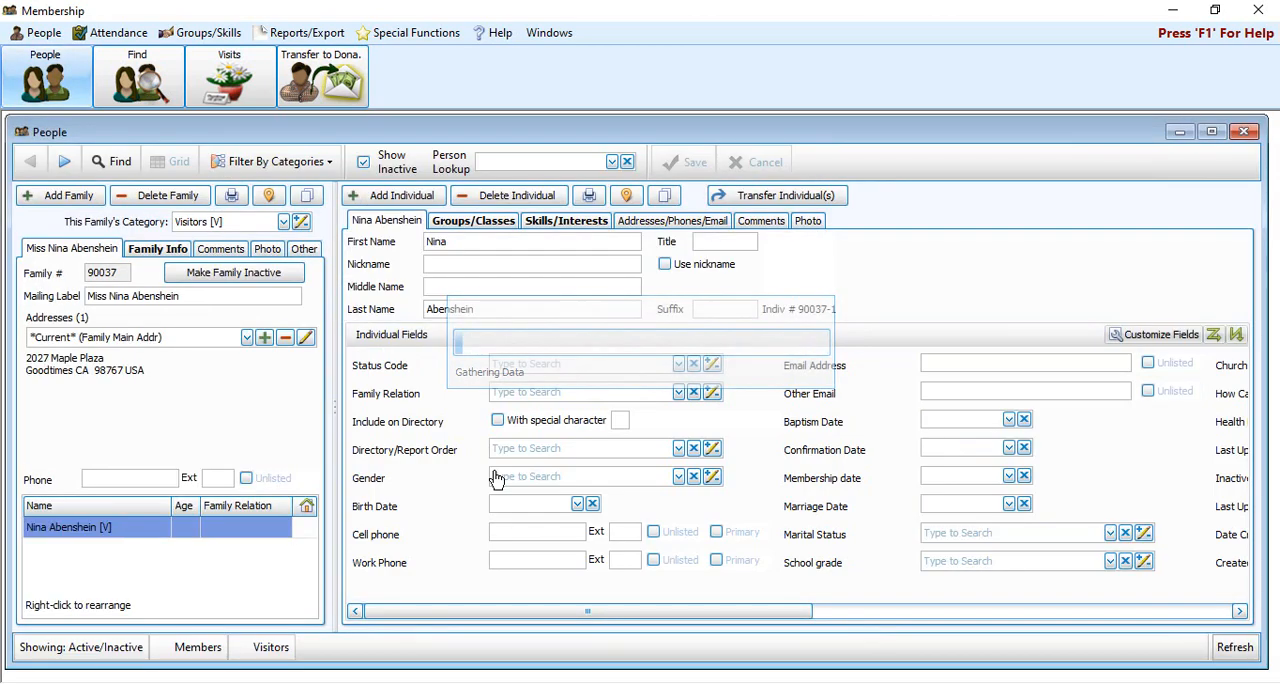
click(1212, 132)
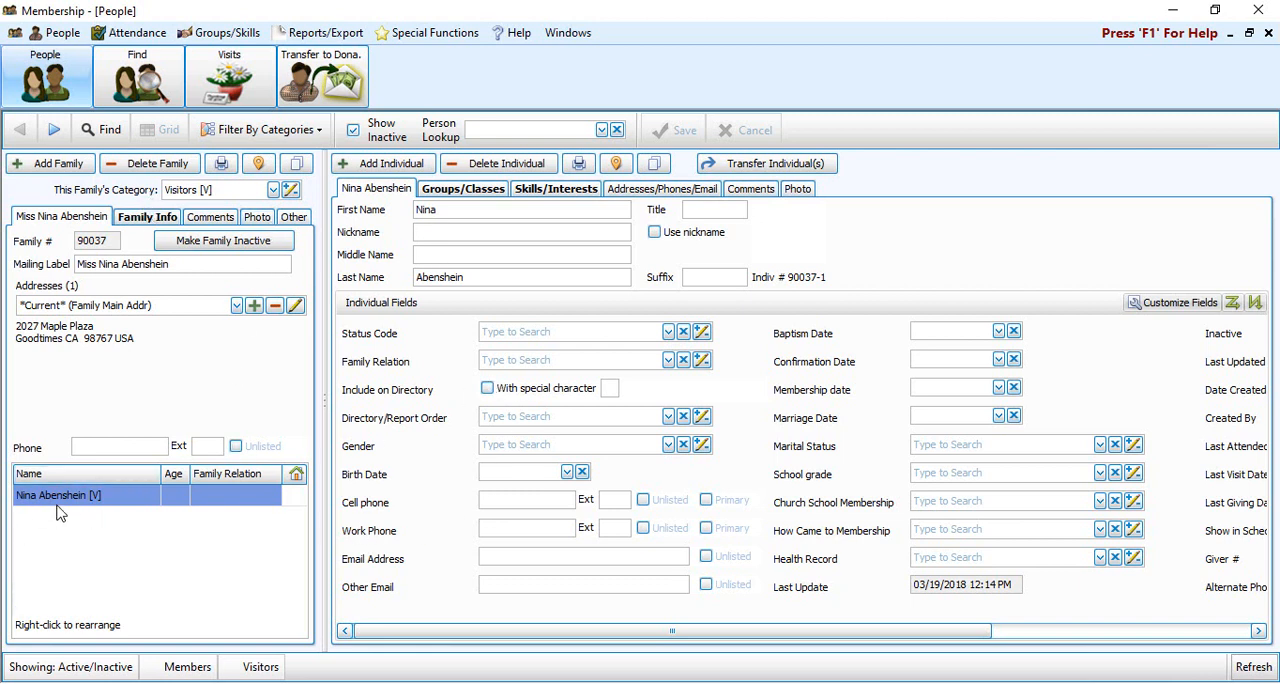
Move forward to a family record in the Members category and view its available family categories without changing the choice
click(54, 133)
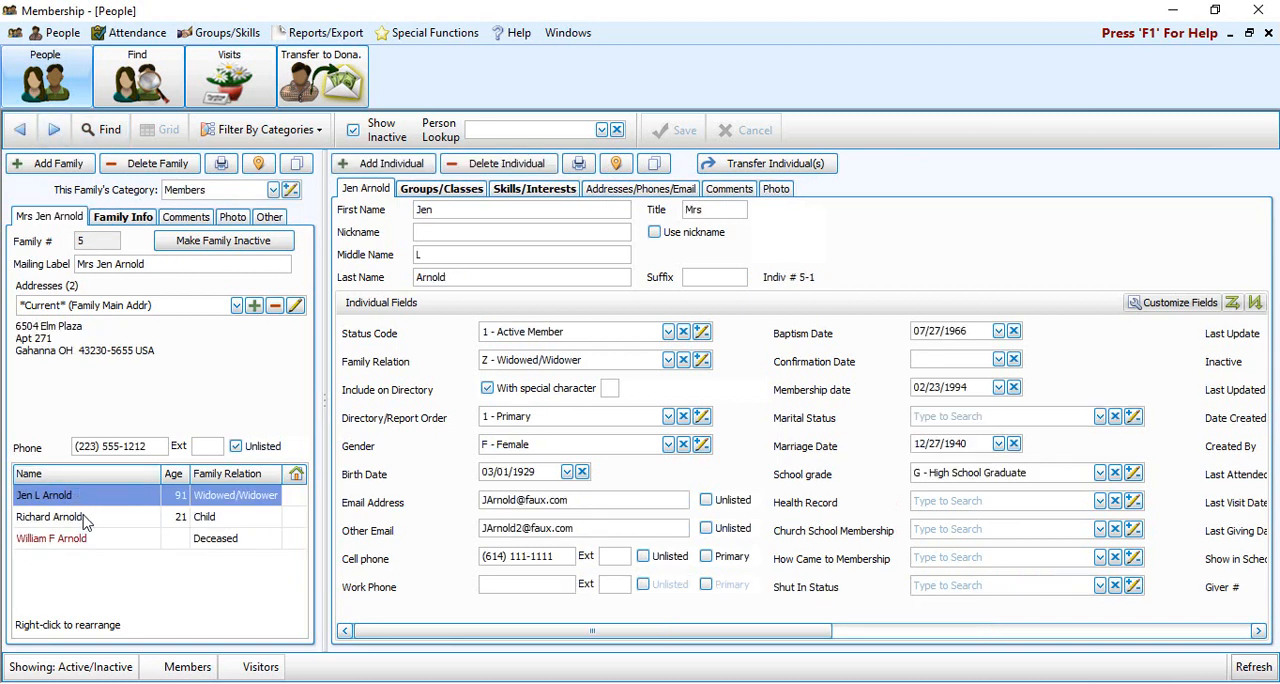
click(273, 190)
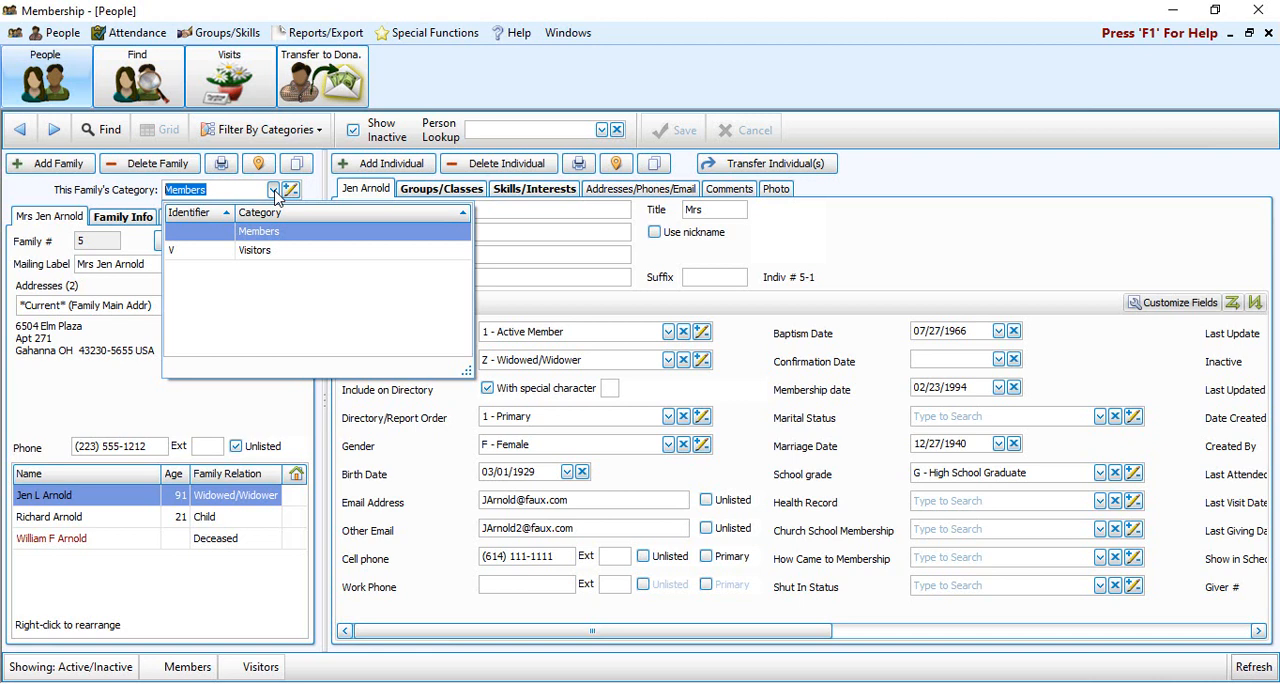
click(802, 102)
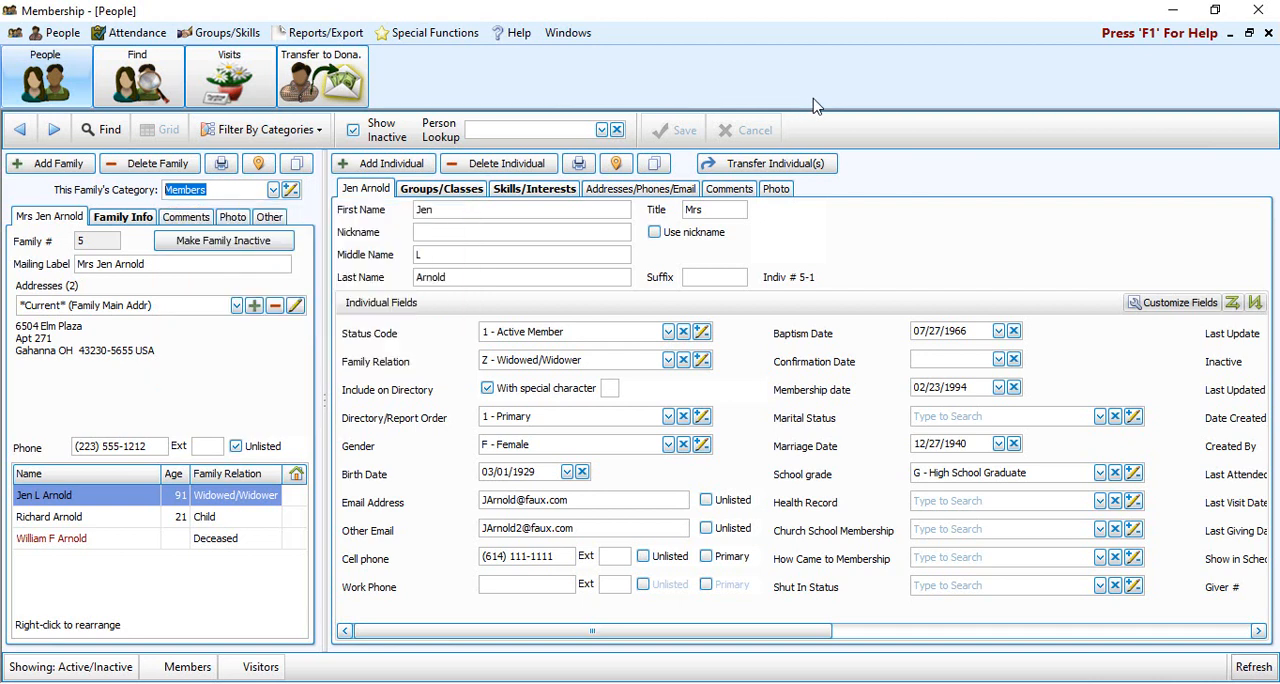
Advance to a family in the Visitors category and change this family's category to Members
click(54, 129)
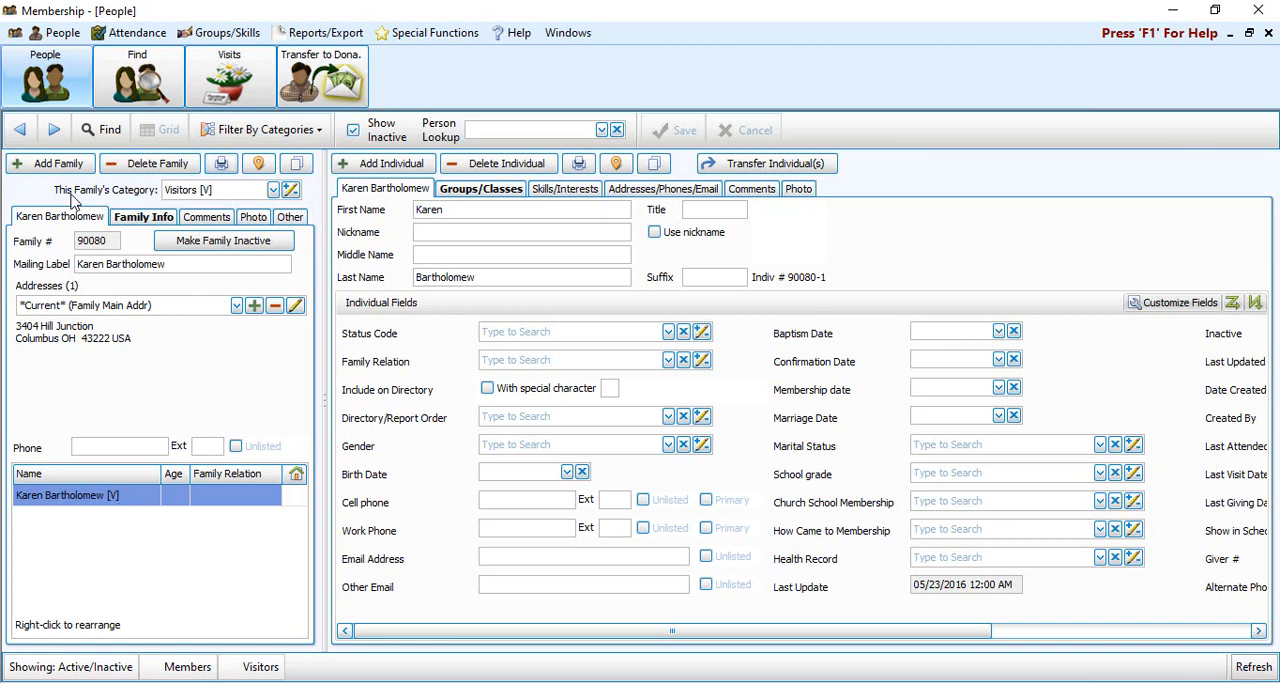
click(273, 191)
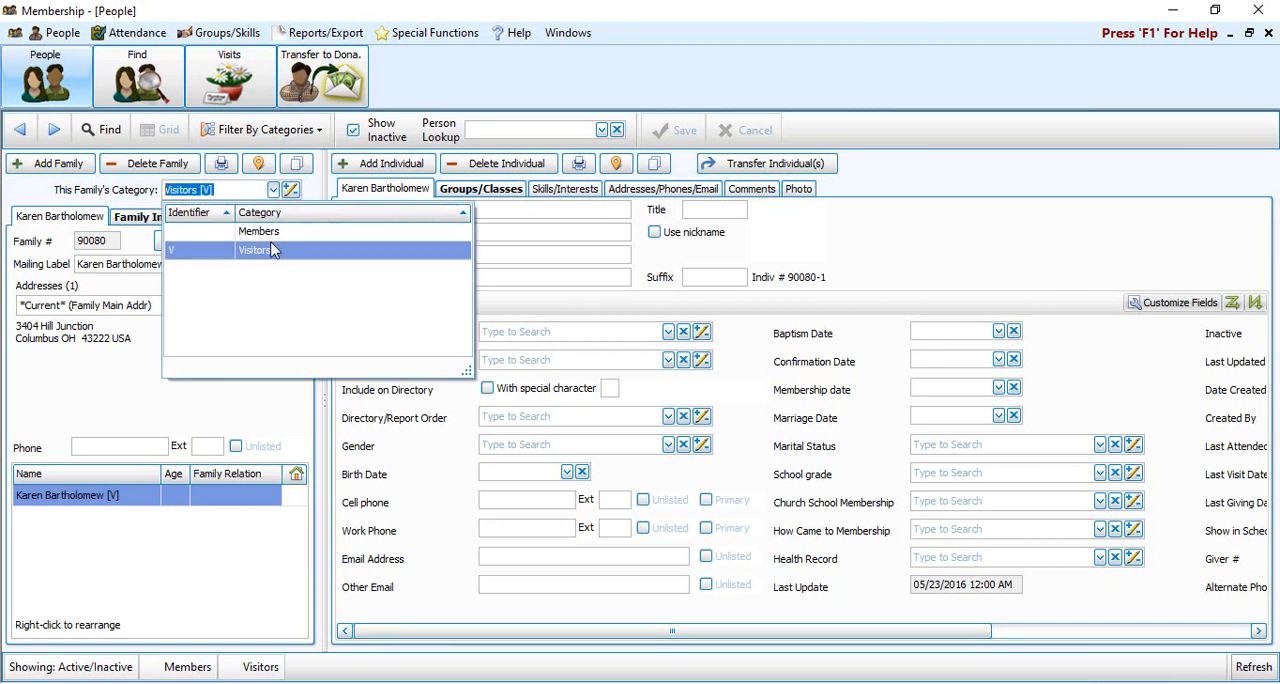
click(275, 232)
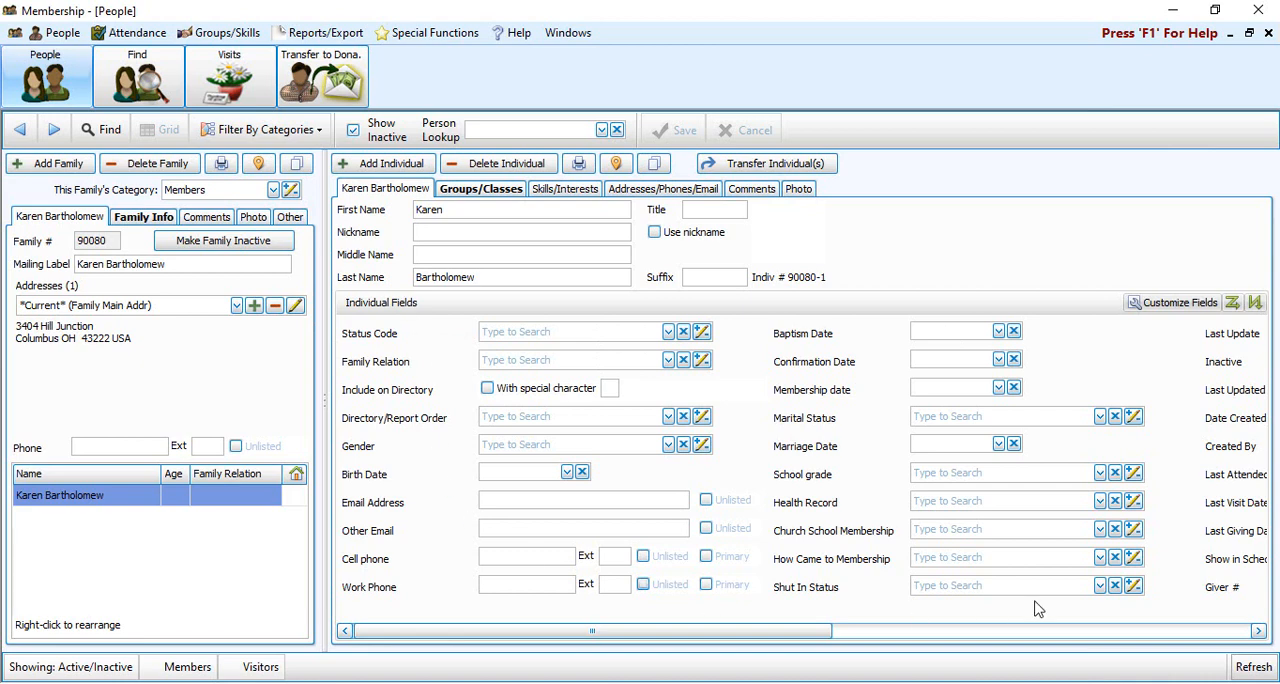
Examine the individual fields of the recategorized family's record and the list of family categories
click(1258, 631)
click(1258, 631)
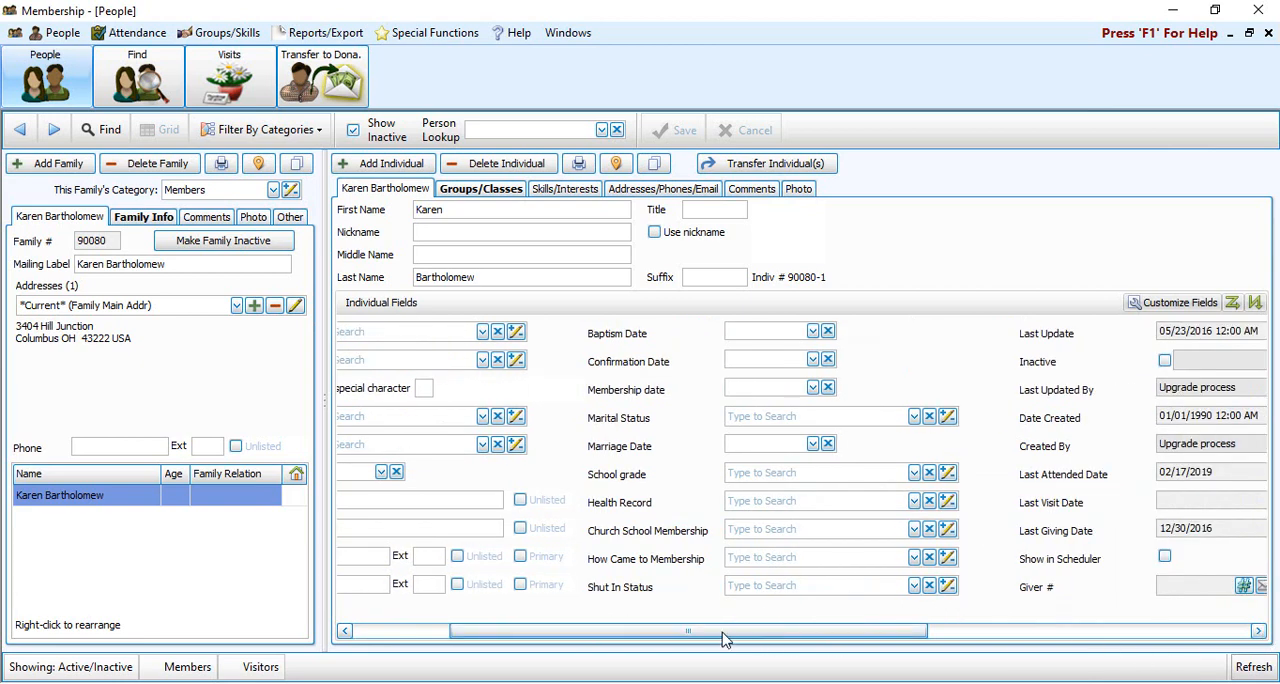
drag(723, 633, 627, 633)
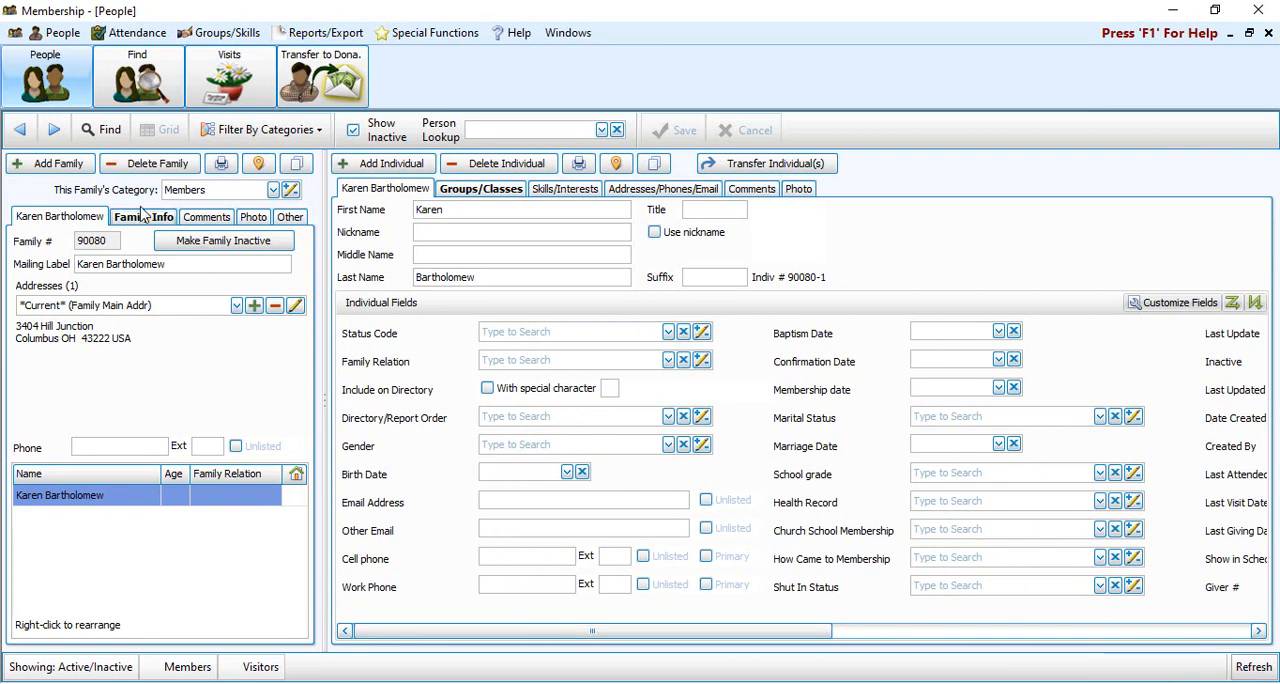
click(273, 190)
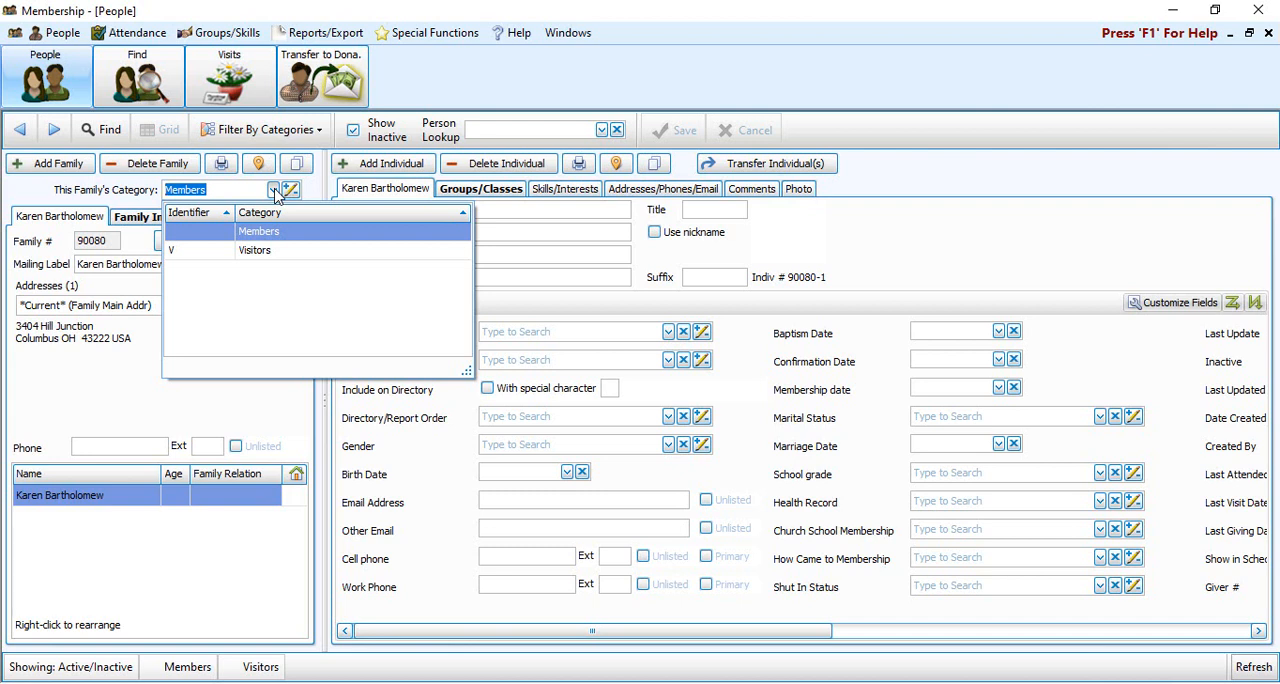
click(500, 91)
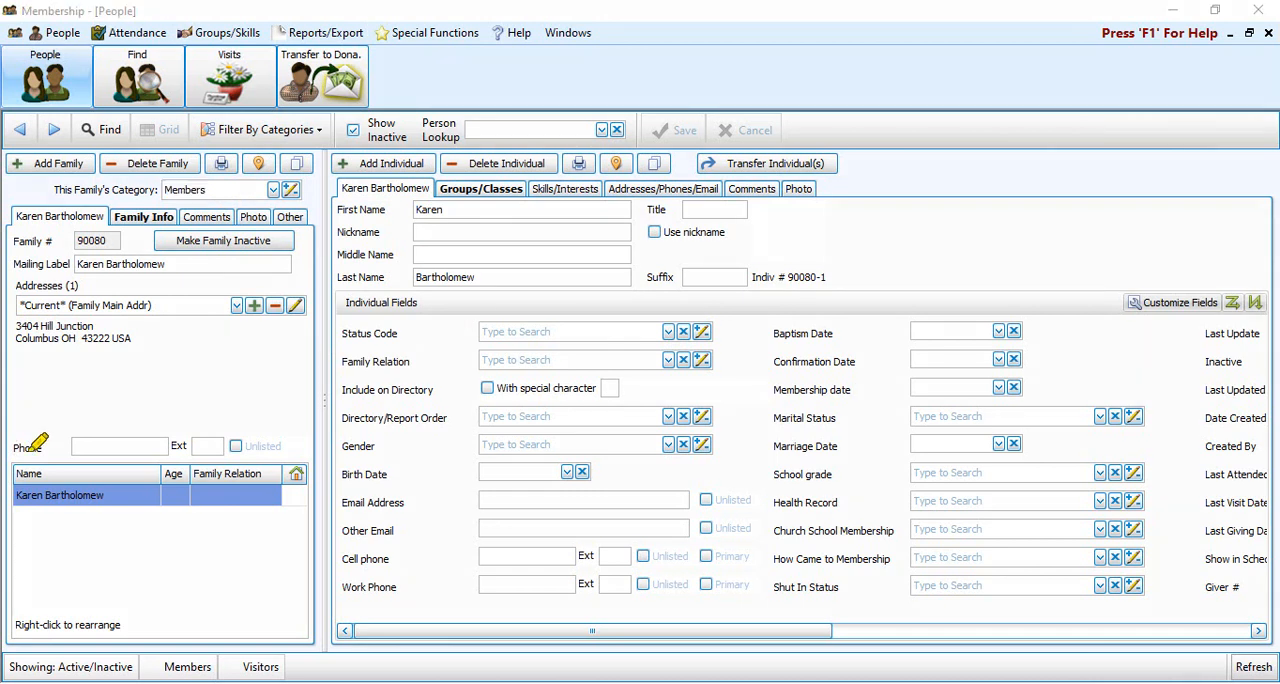
Filter the People screen by category so that only Members are included and Visitors are excluded
drag(10, 667, 305, 667)
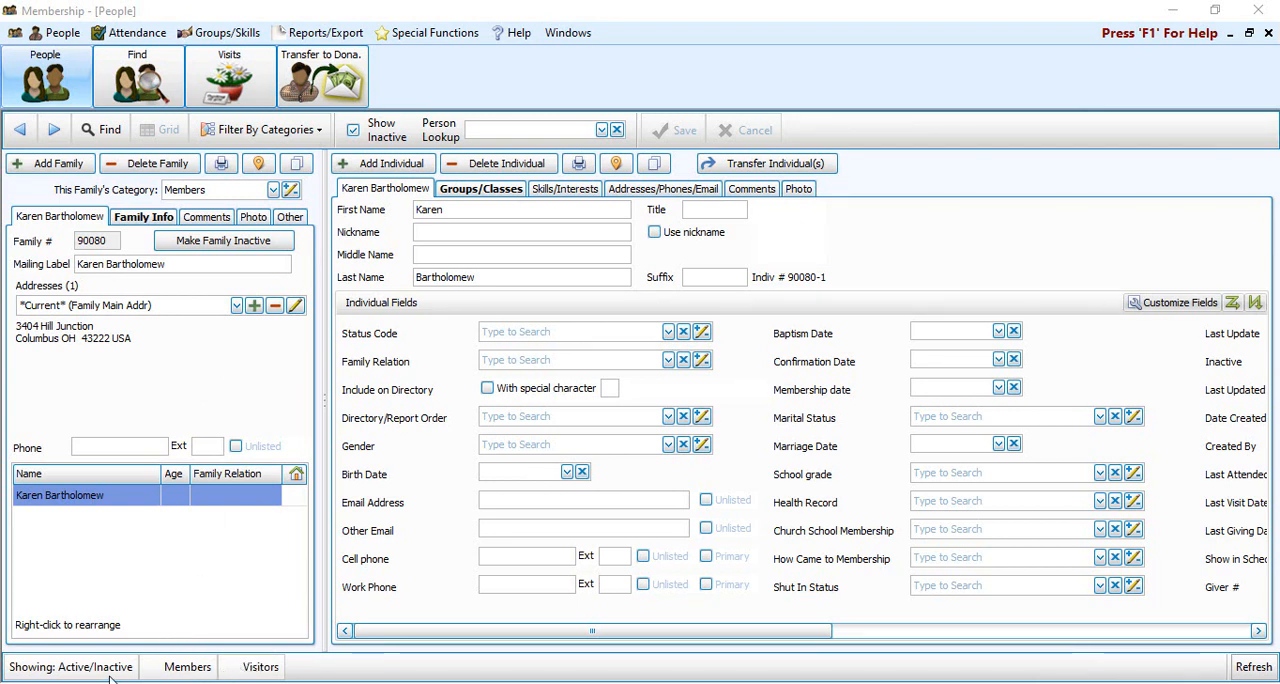
click(297, 137)
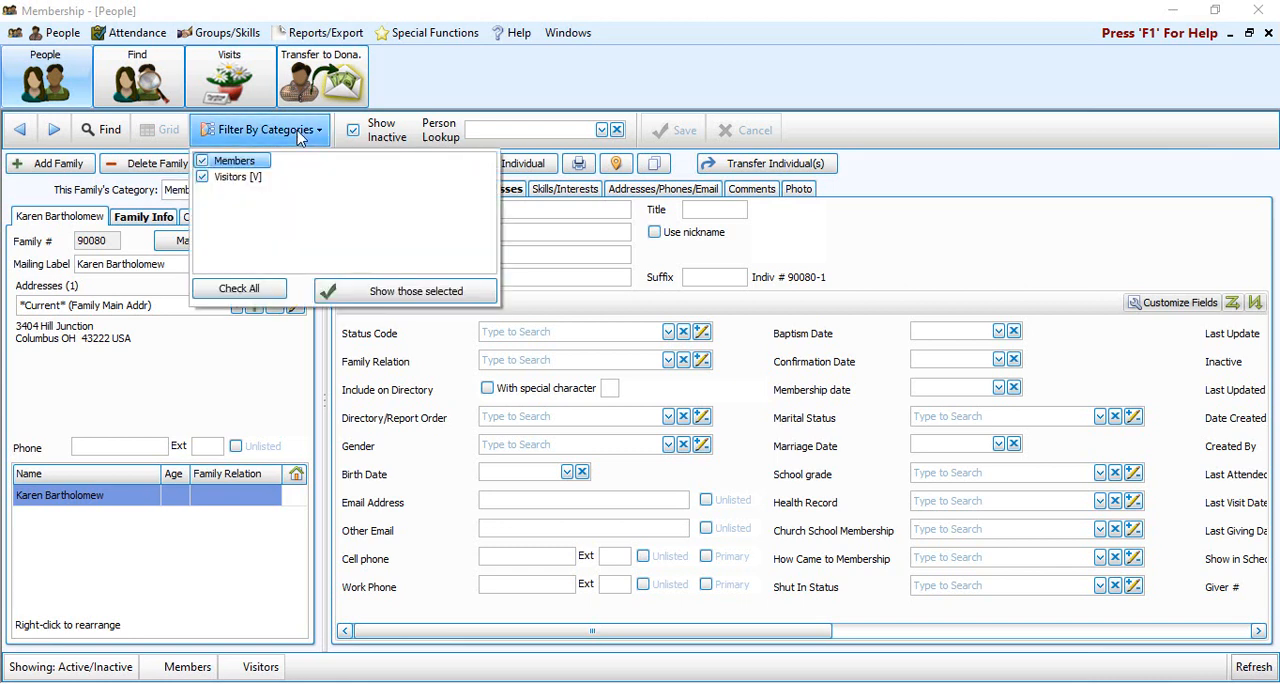
click(207, 179)
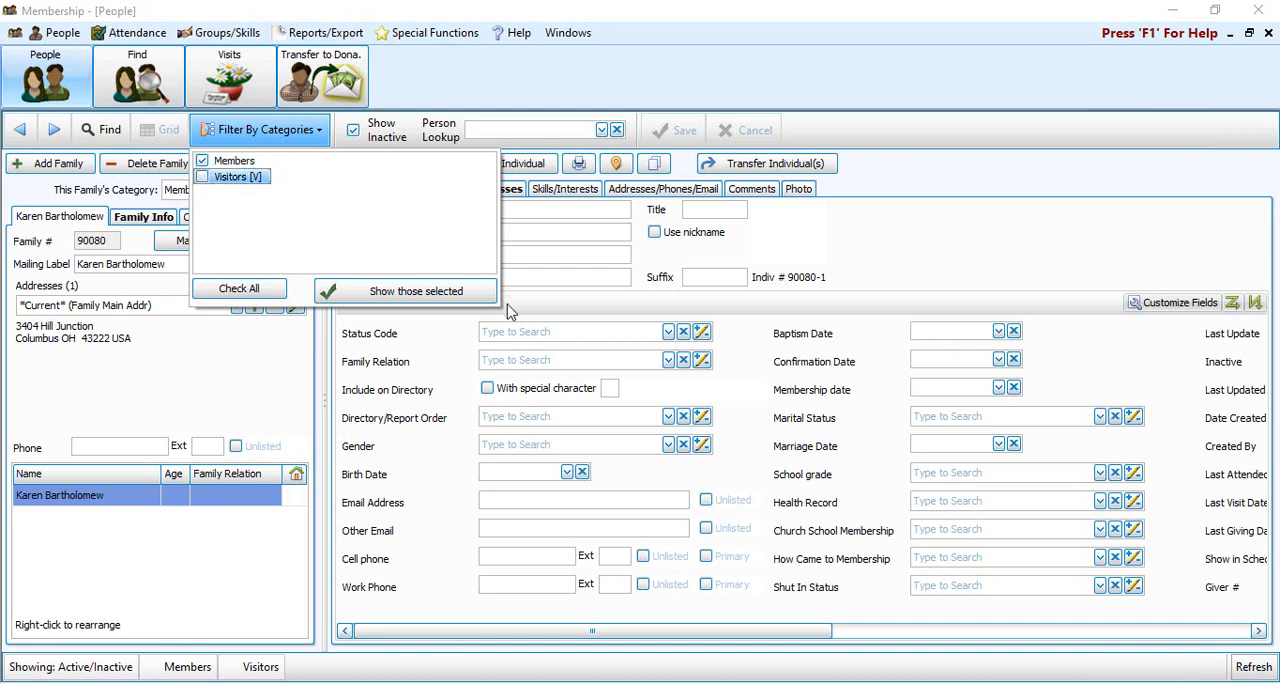
click(407, 292)
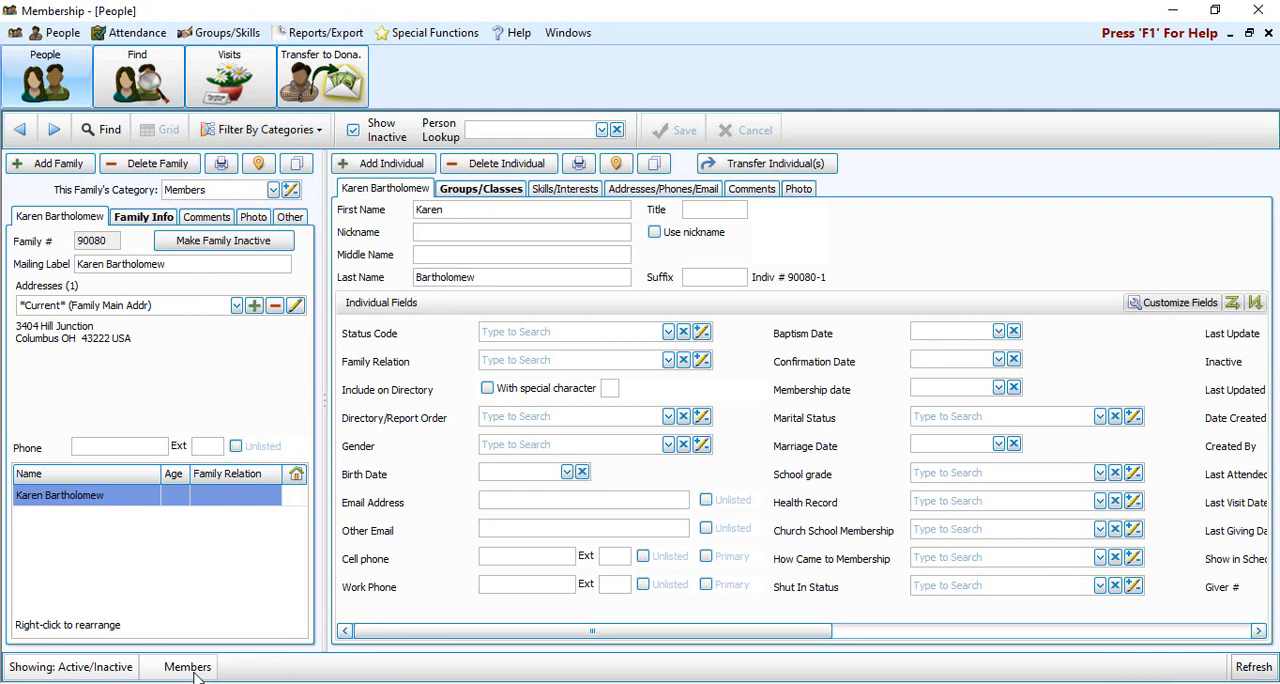
Browse forward and back through the filtered family records to check their categories
click(55, 129)
click(55, 129)
click(55, 129)
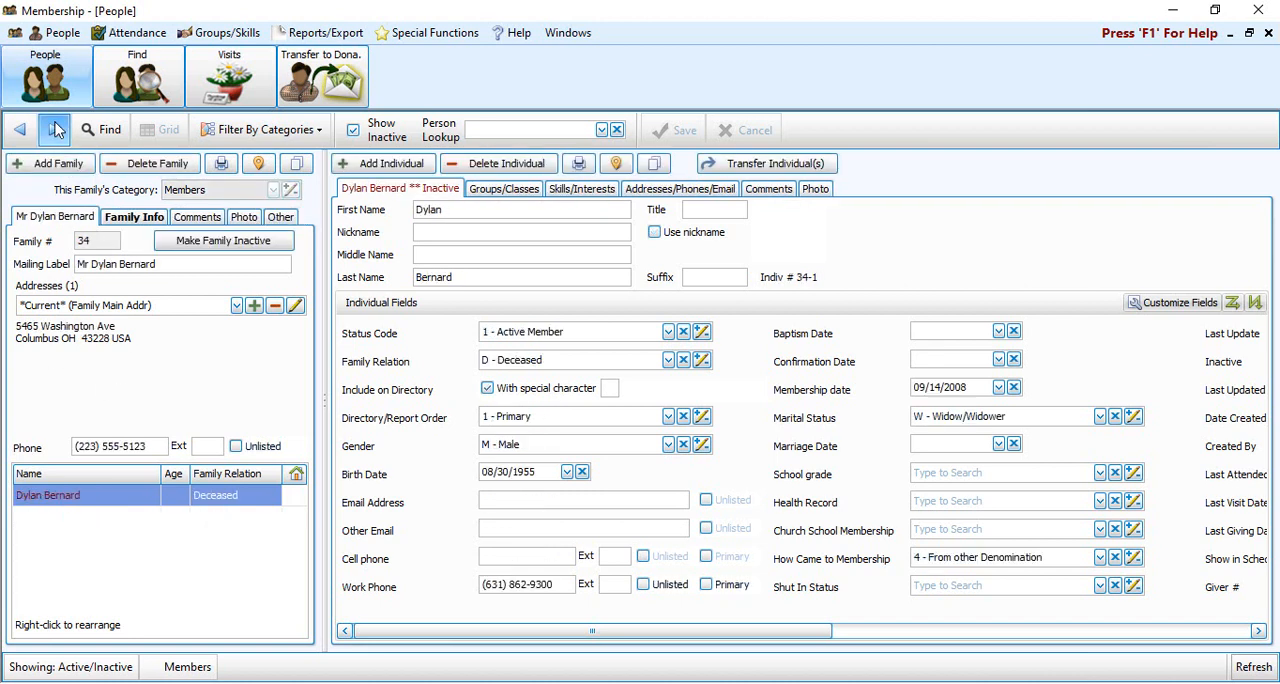
click(55, 129)
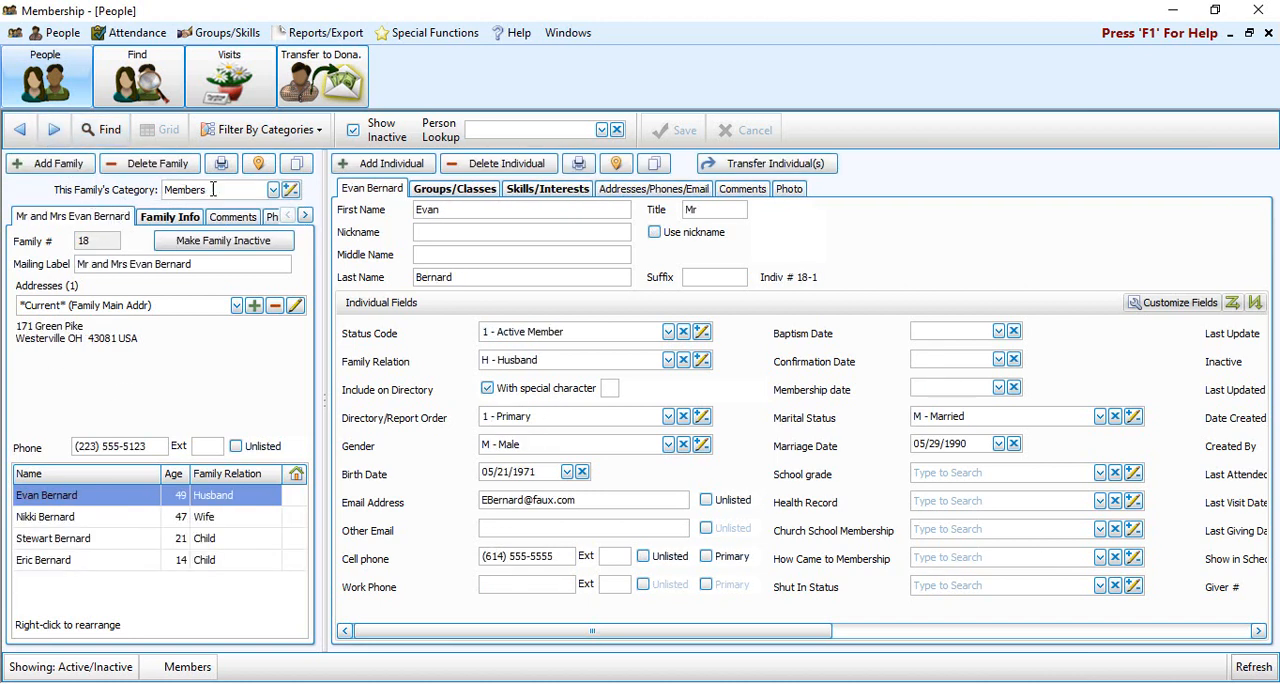
click(55, 129)
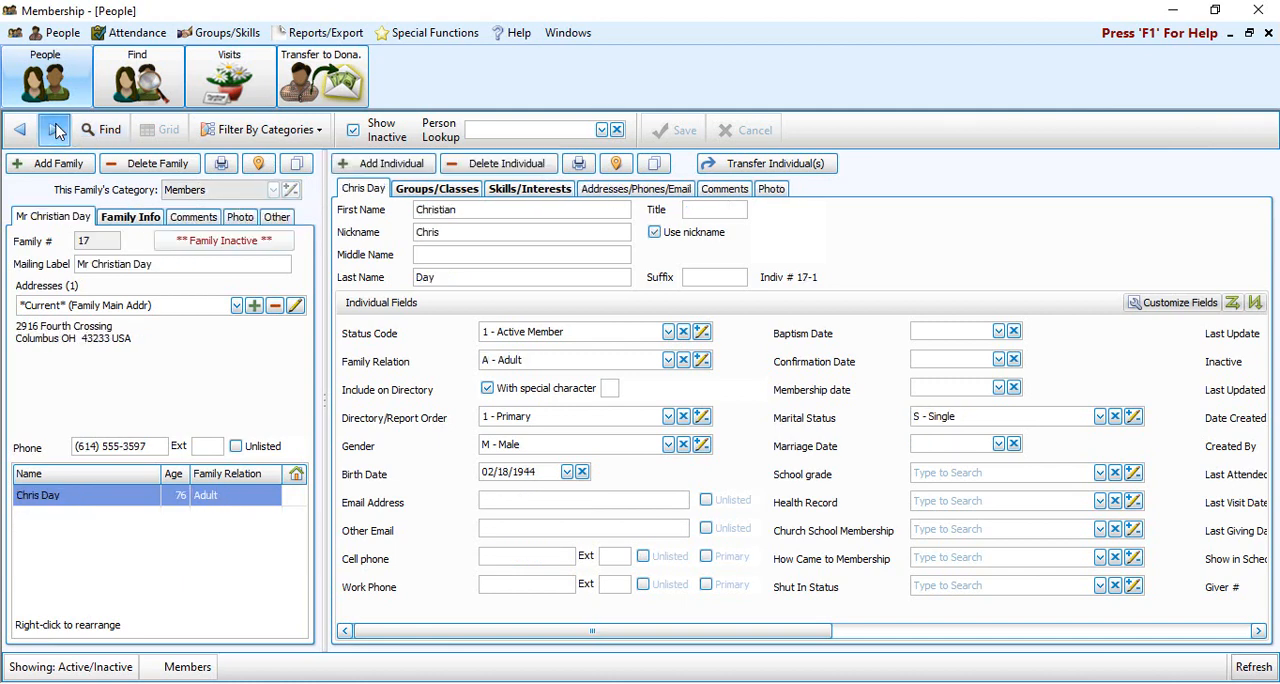
click(55, 129)
click(55, 129)
click(55, 129)
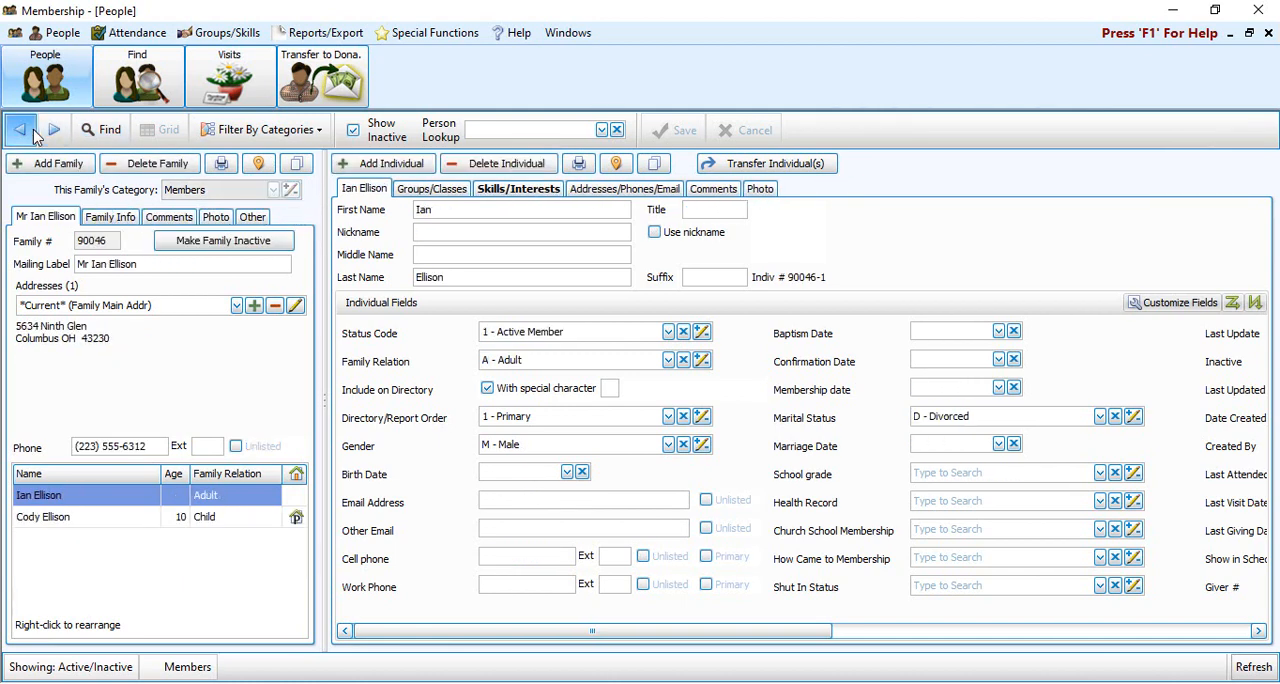
click(32, 132)
click(32, 132)
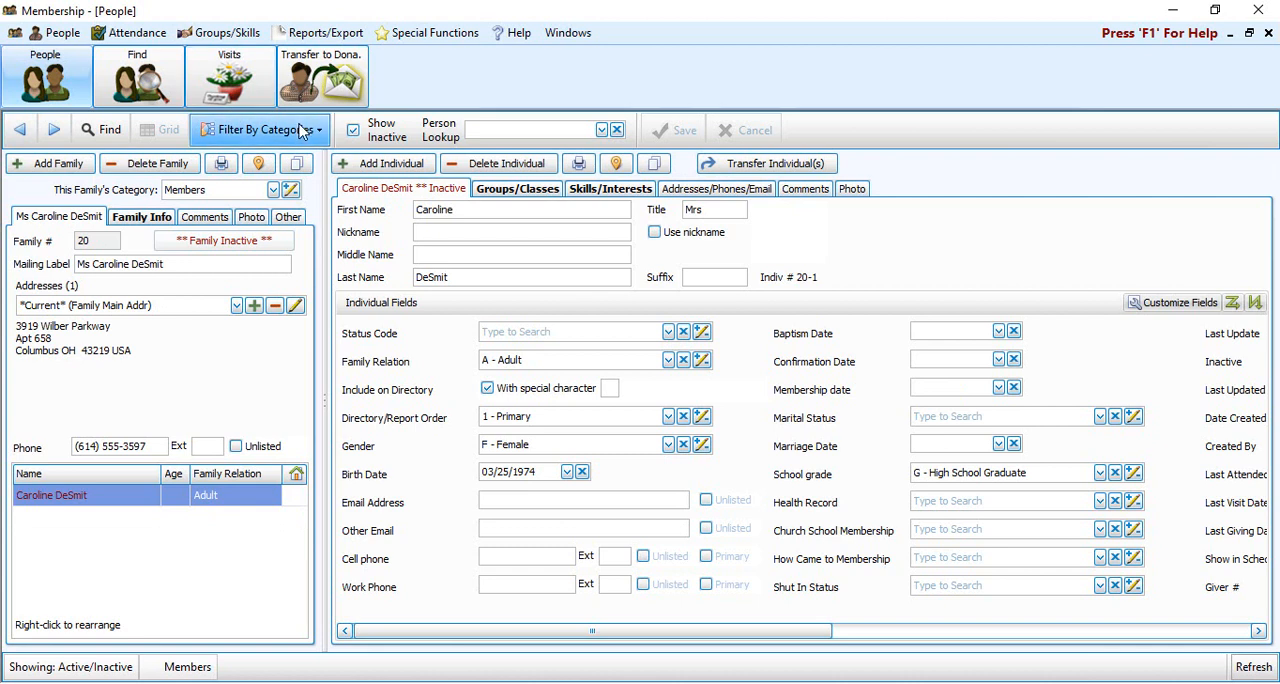
Change the category filter to include only Visitors and exclude Members
click(253, 130)
click(240, 177)
click(240, 161)
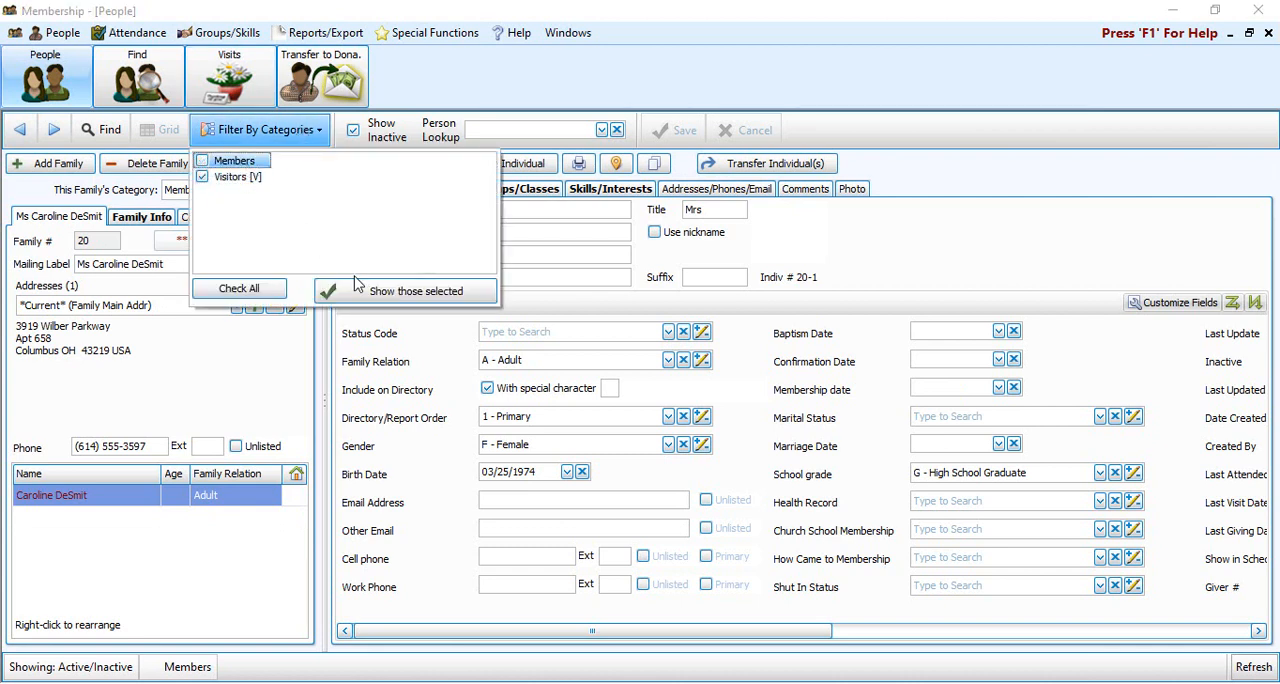
click(416, 294)
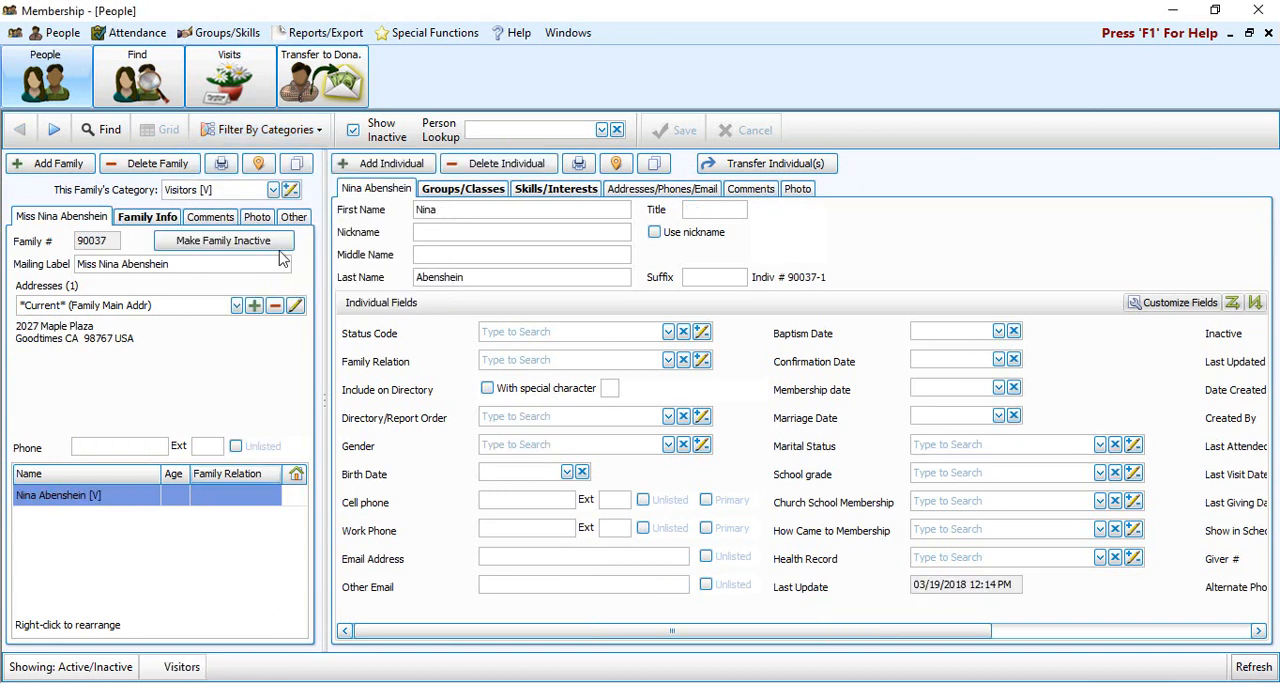
Page forward through the Visitors family records to check their category
click(55, 130)
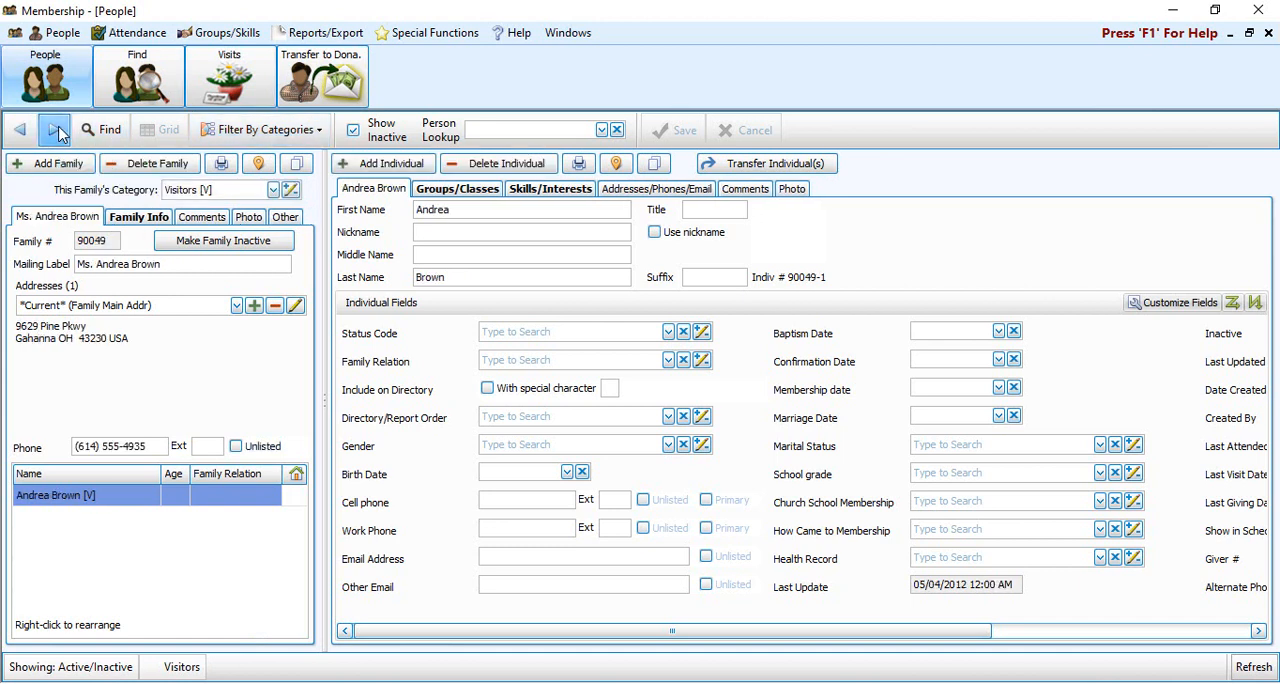
click(55, 130)
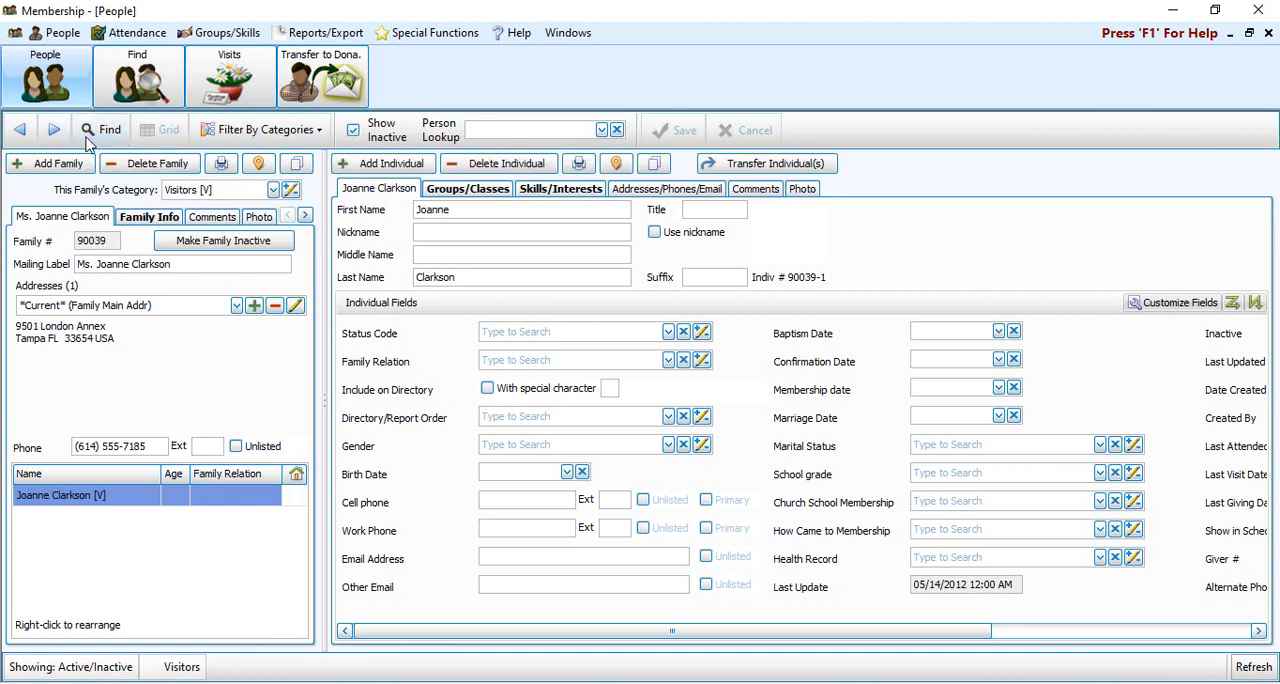
click(55, 130)
click(55, 130)
click(55, 130)
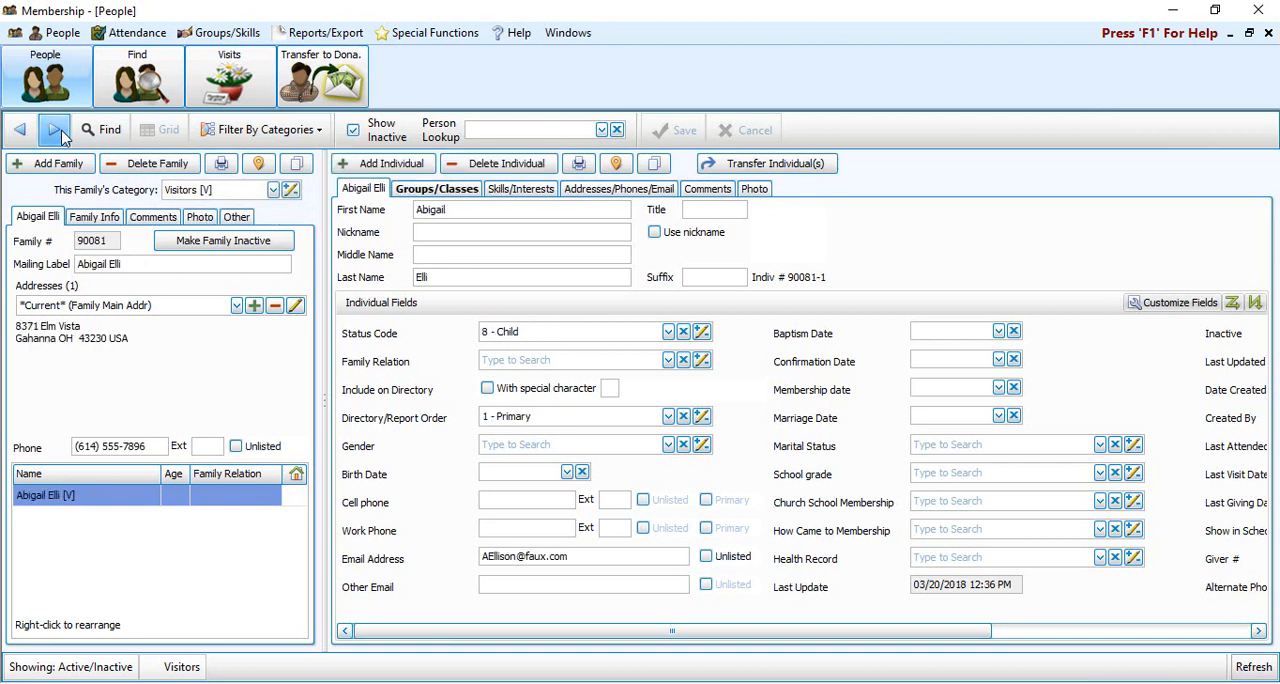
Add Members back to the category filter so that both Members and Visitors are shown
click(303, 133)
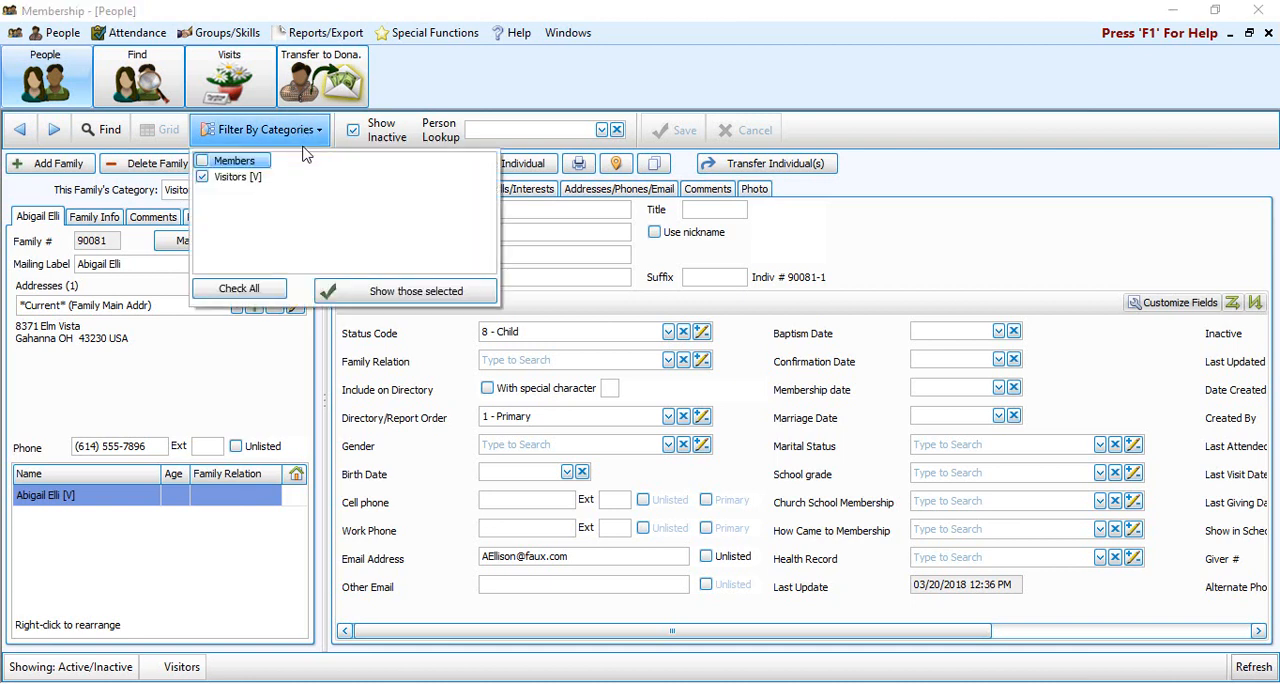
click(238, 162)
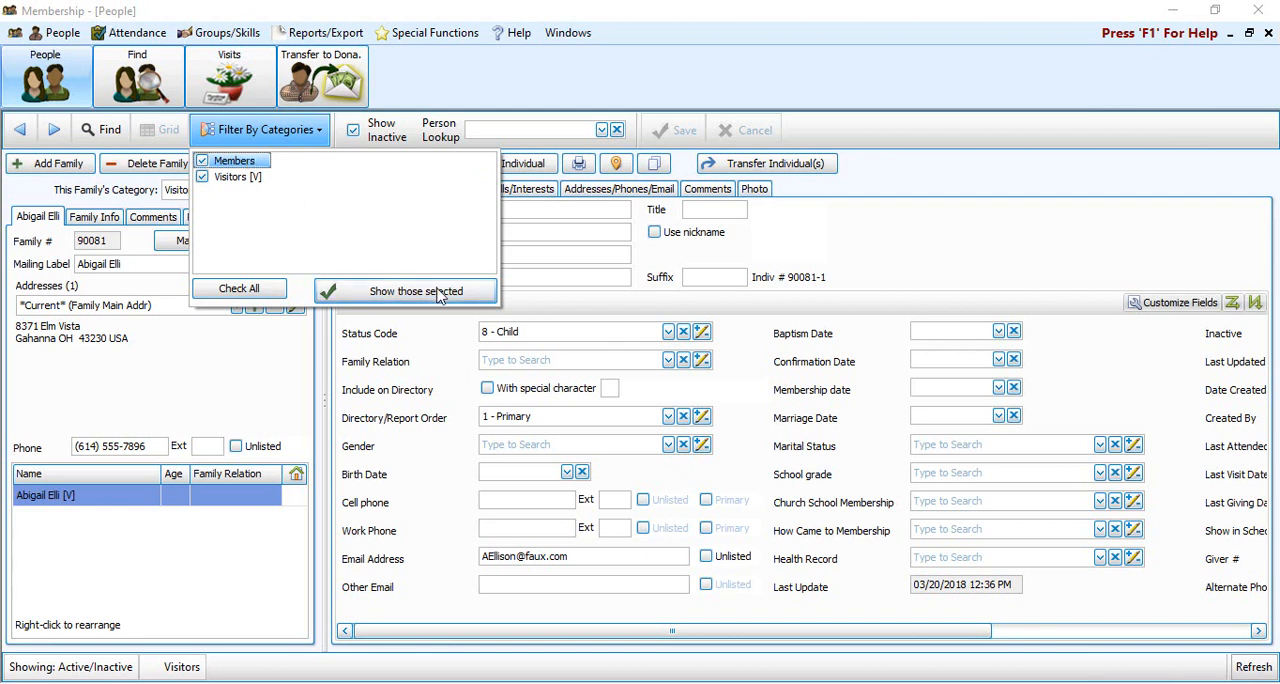
click(437, 293)
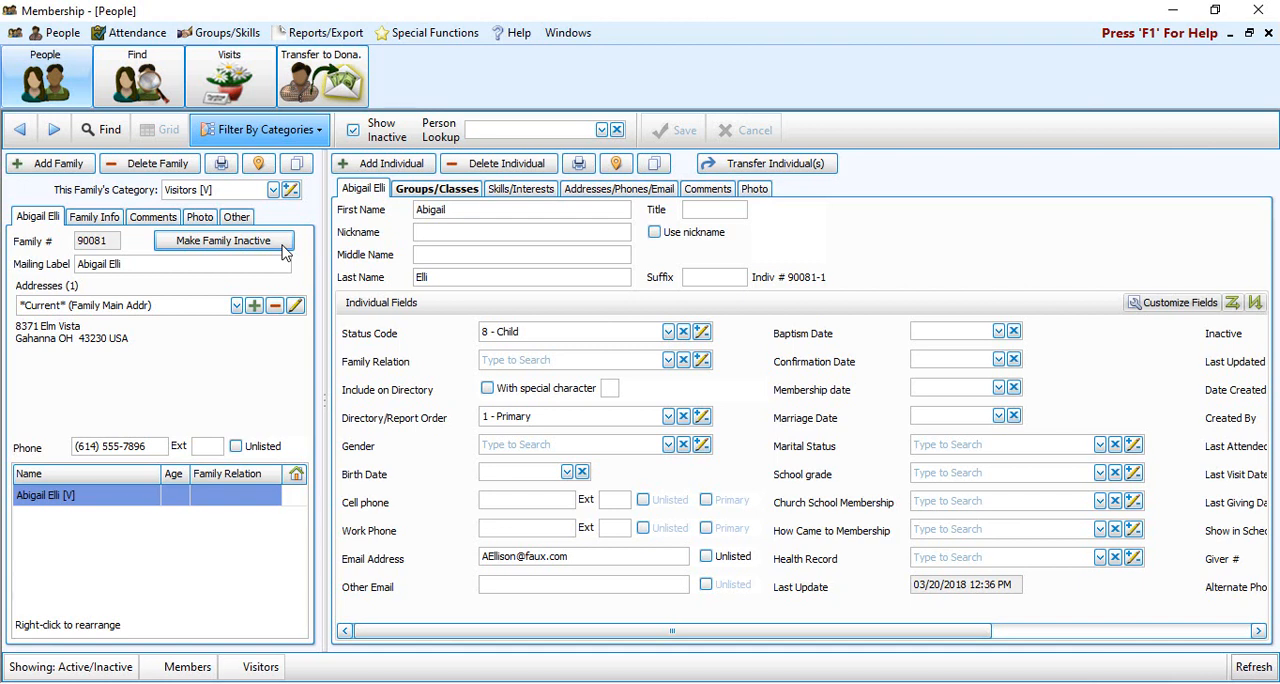
Start a new family in the Visitors [V] category, saving that category as the default for new families
click(79, 166)
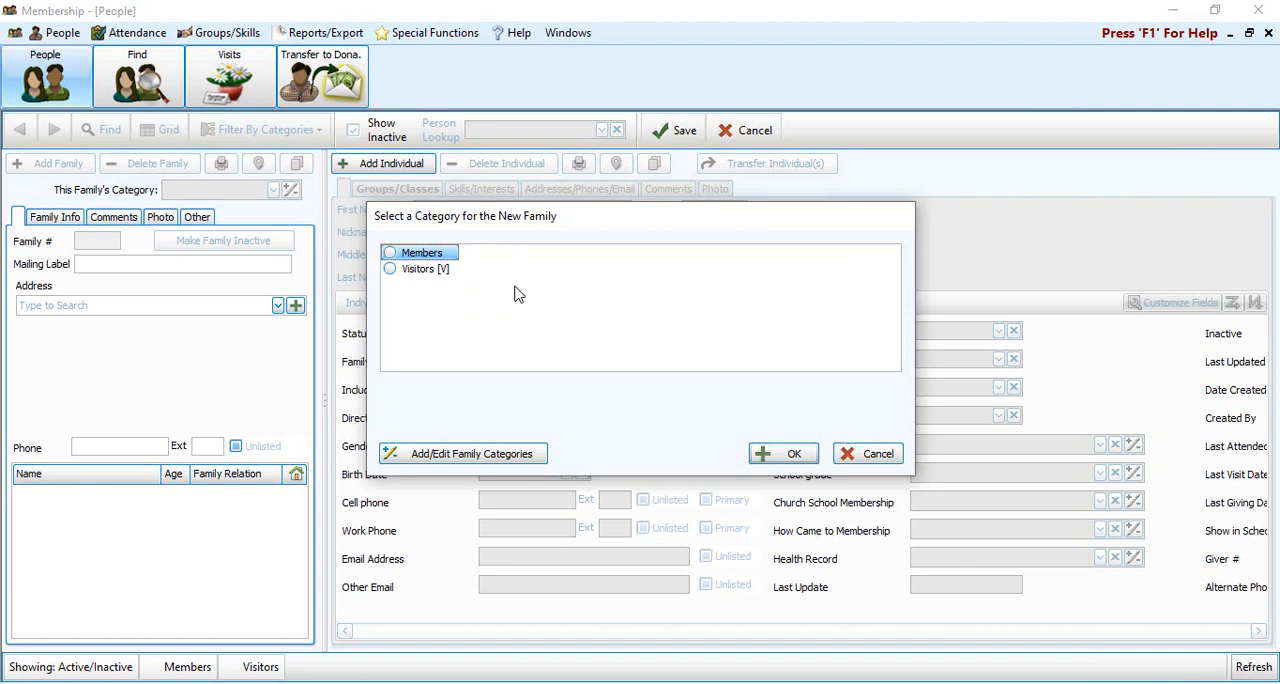
click(421, 270)
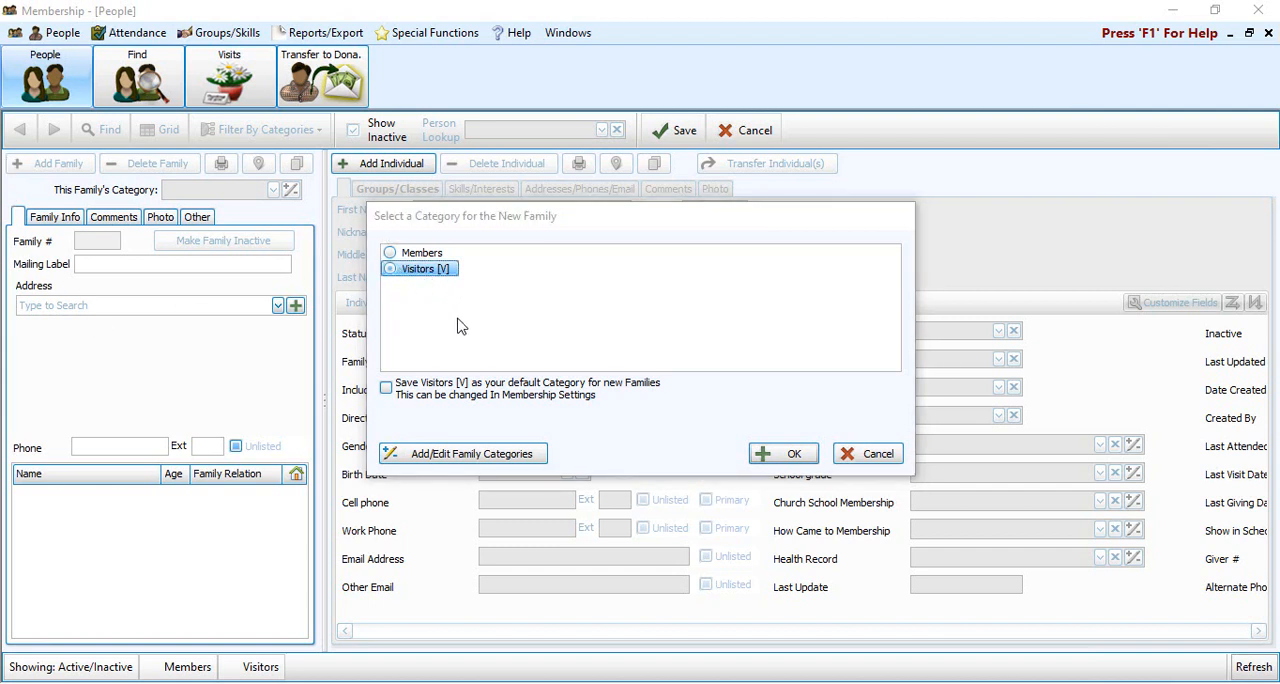
click(386, 389)
click(785, 458)
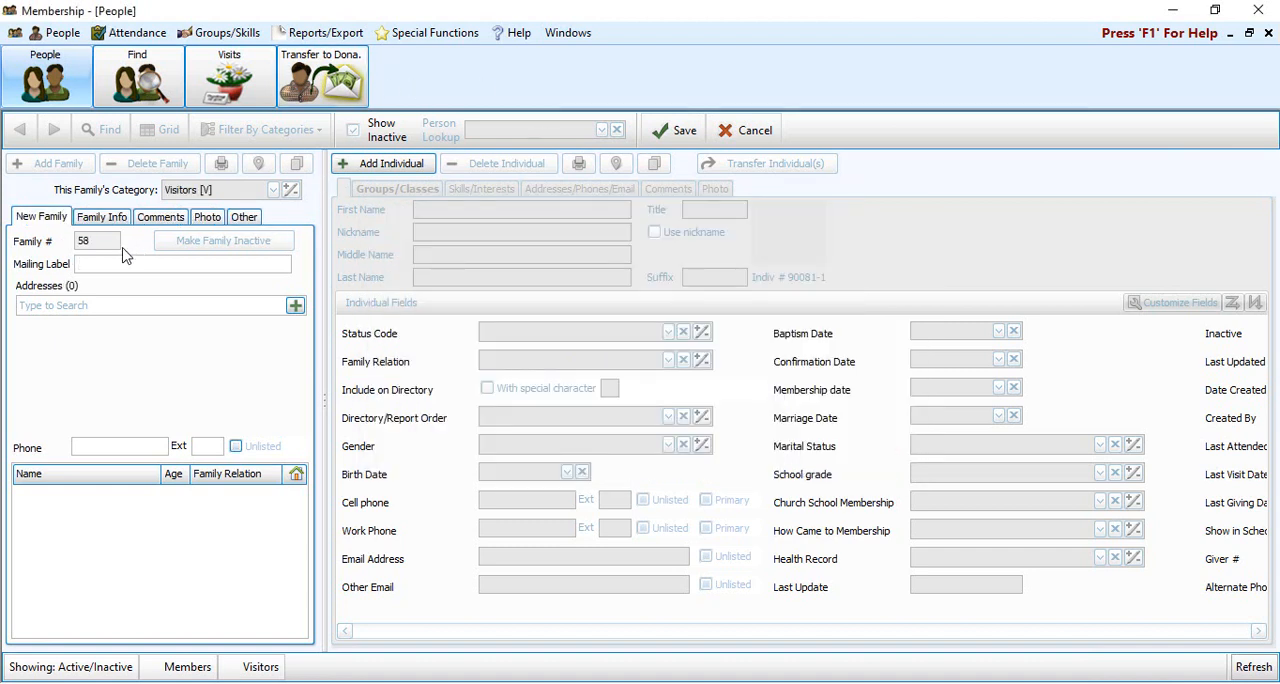
click(96, 263)
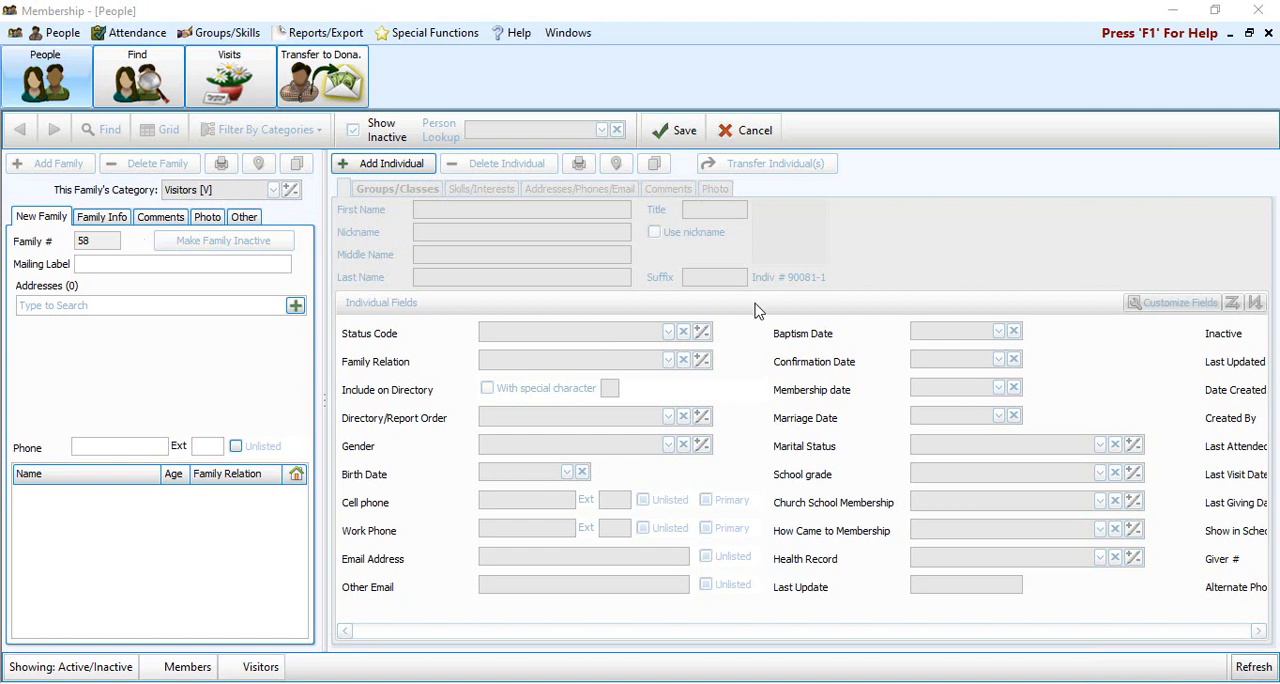
Cancel the new family record and confirm its deletion
click(752, 133)
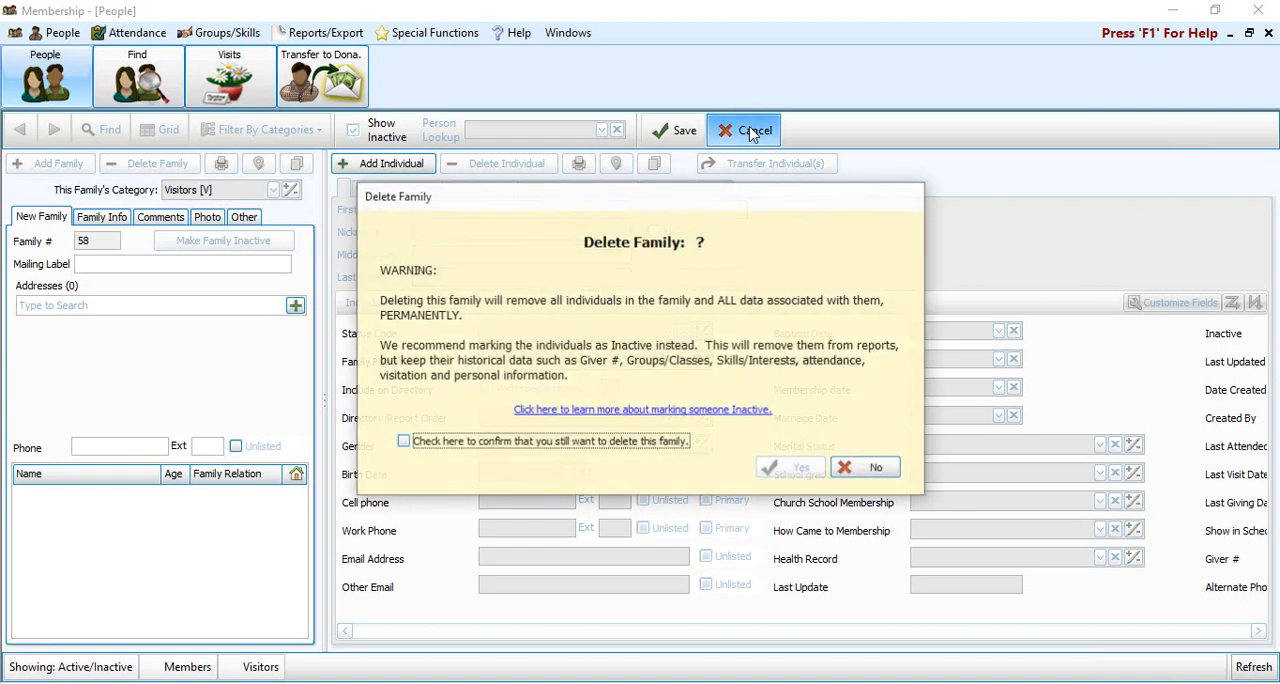
click(468, 442)
click(801, 468)
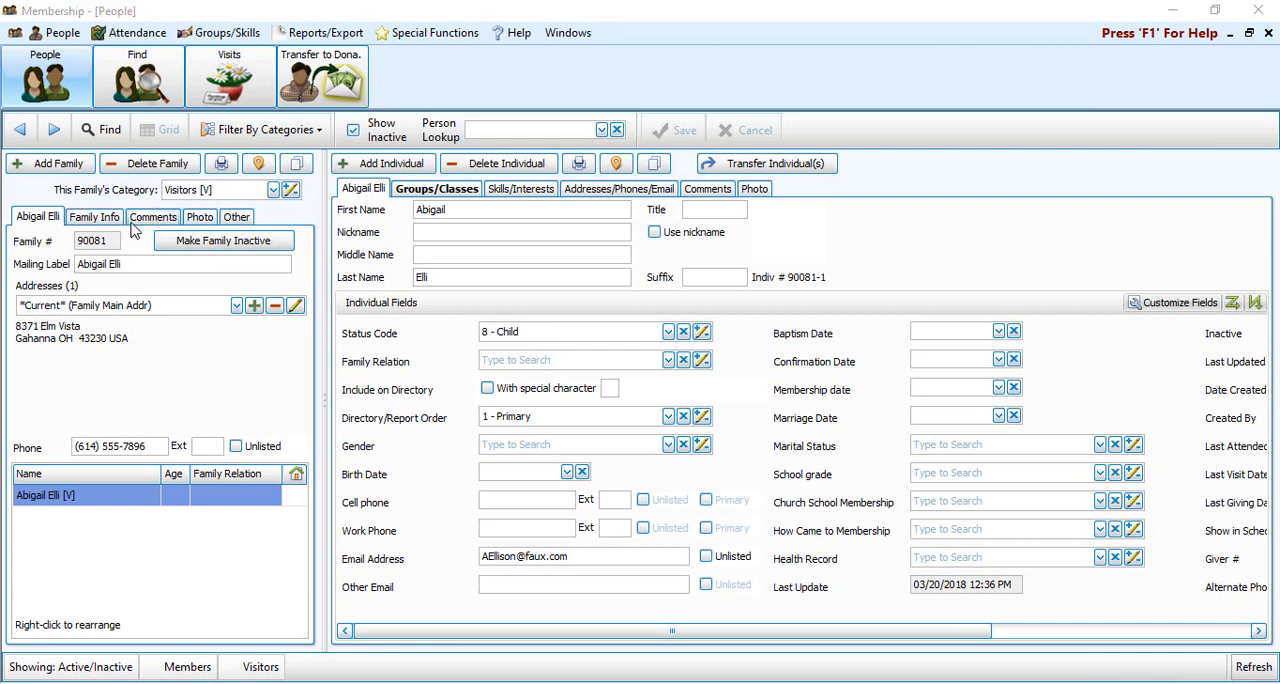
Open the family category codes for maintenance and try editing the descriptions, retyping the final "s" of Members
click(290, 192)
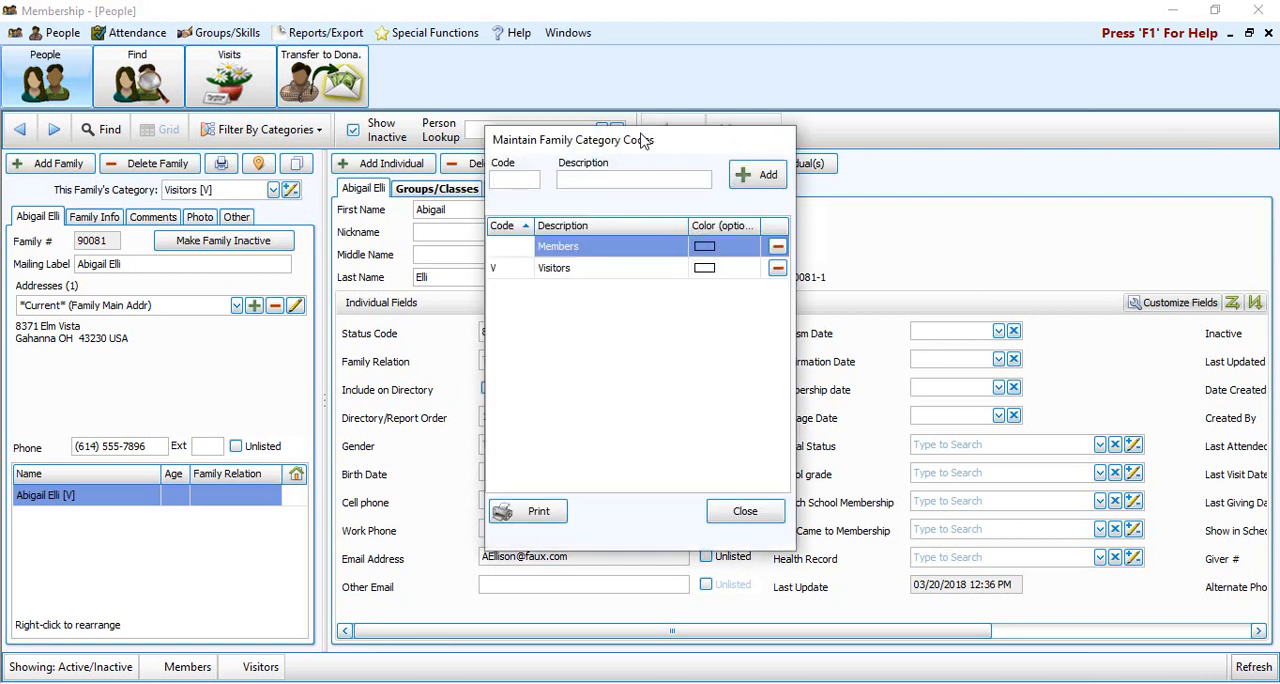
drag(645, 147, 613, 163)
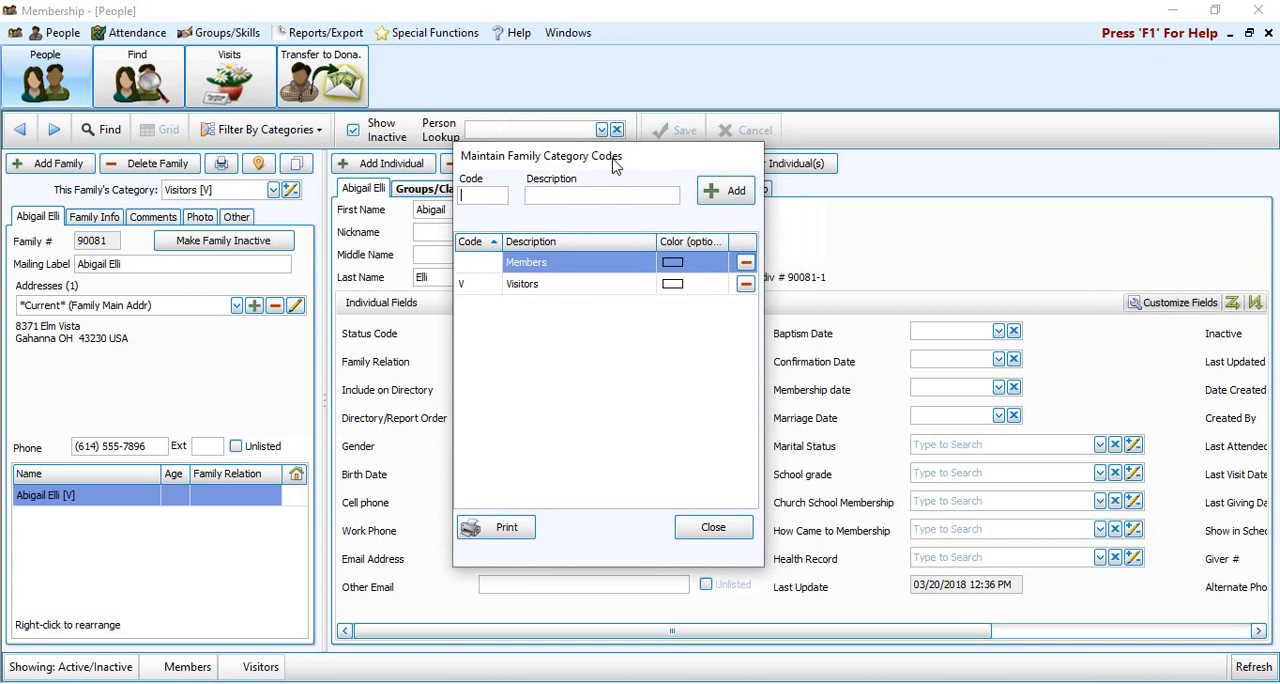
click(585, 263)
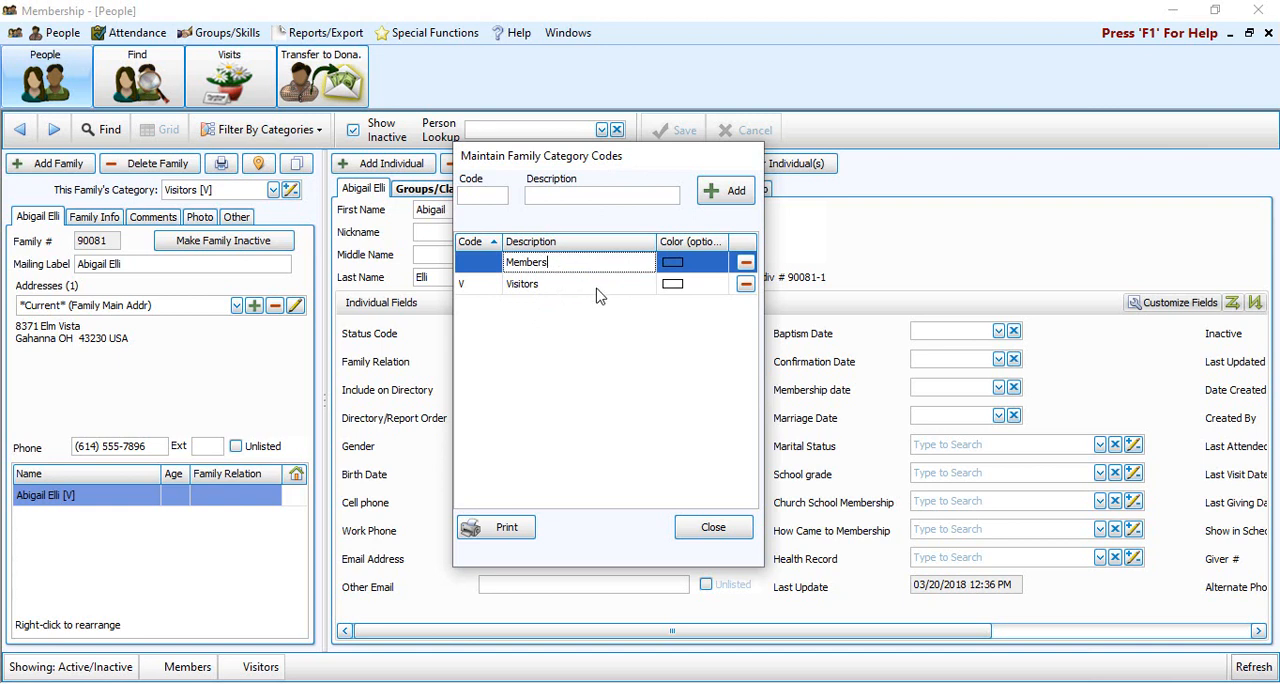
click(540, 286)
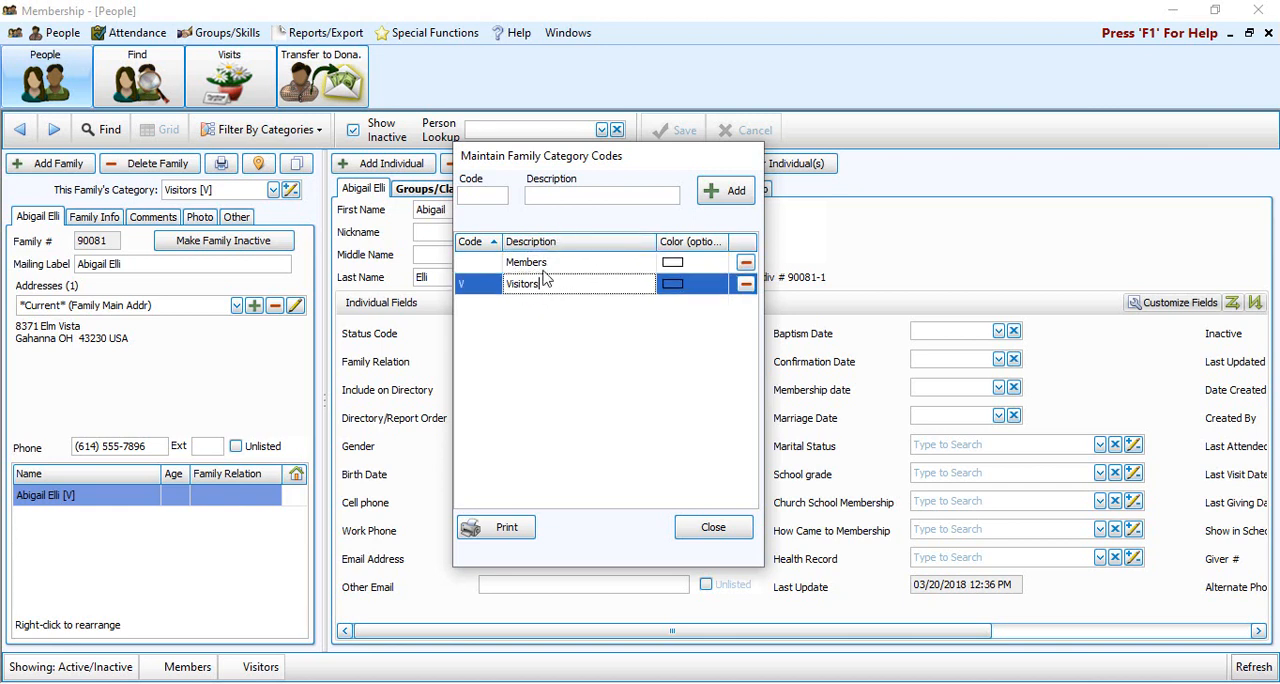
click(560, 262)
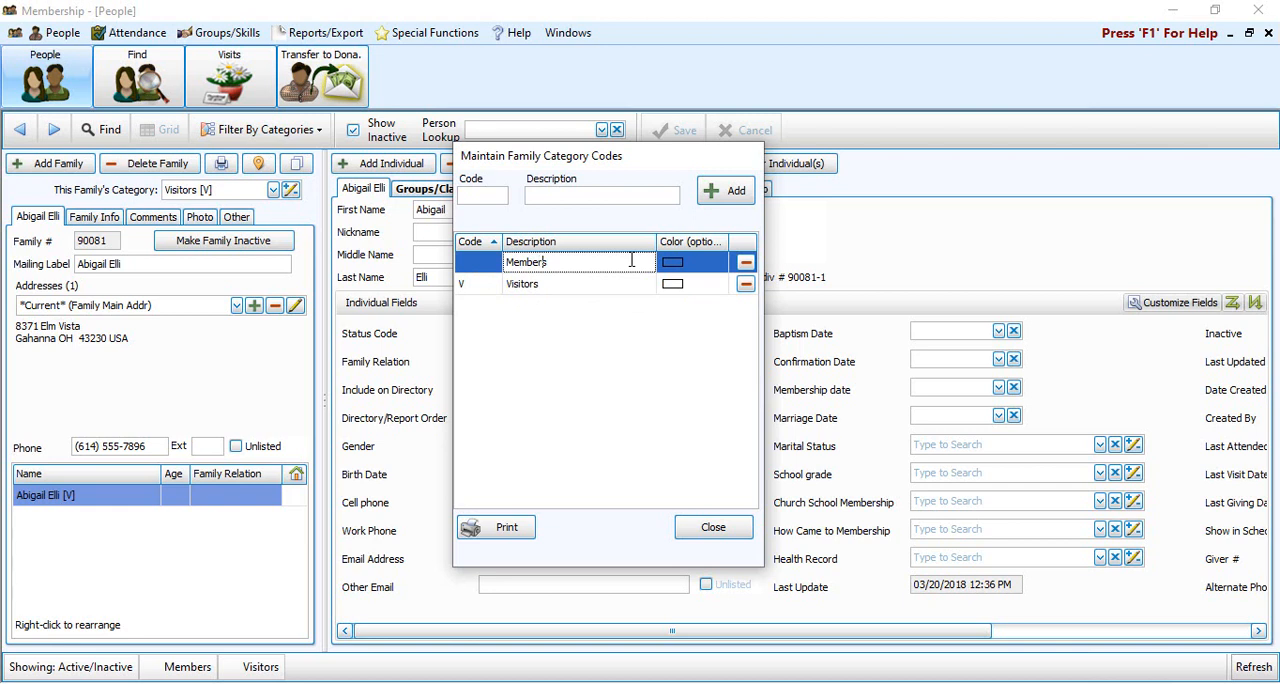
key(BackSpace)
text(s)
click(551, 287)
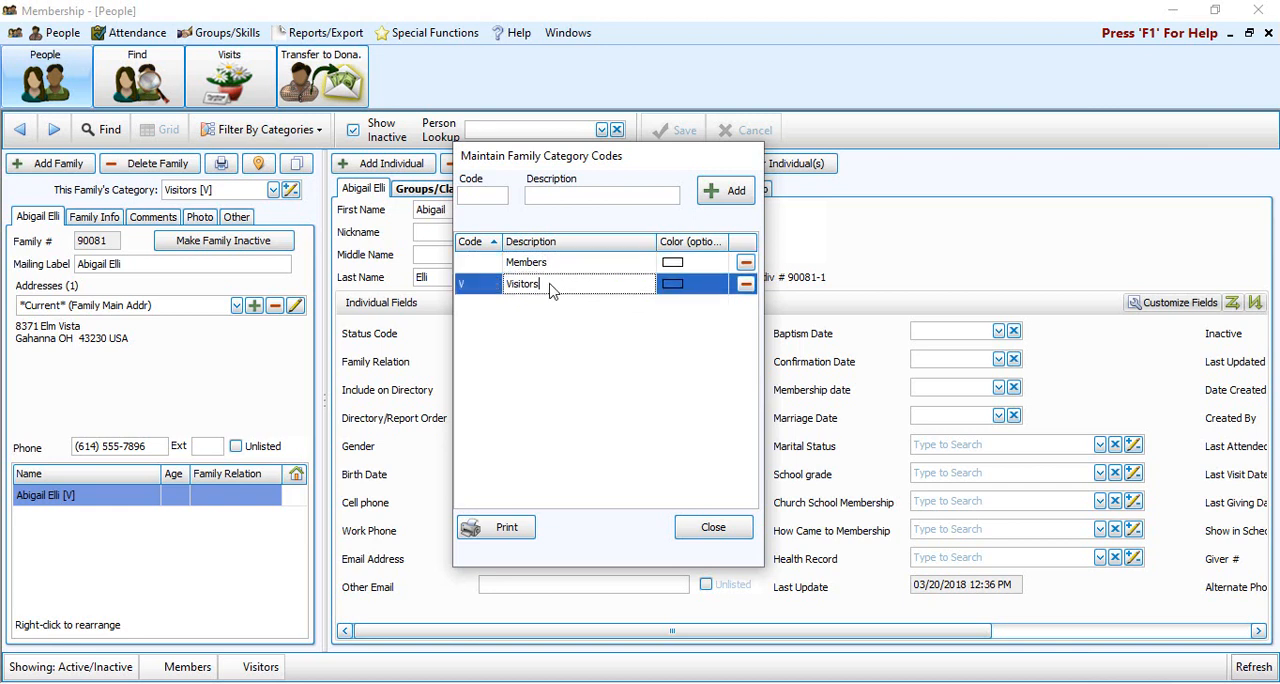
Assign the code M to the Members family category
click(494, 264)
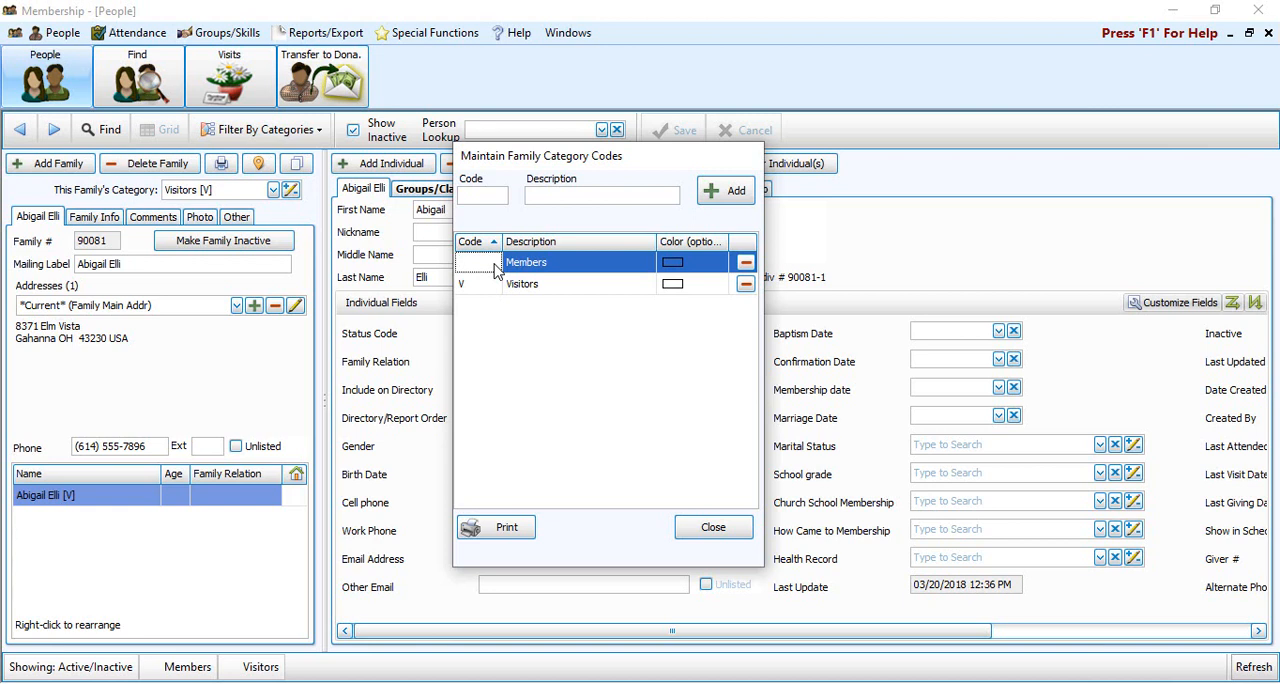
click(540, 284)
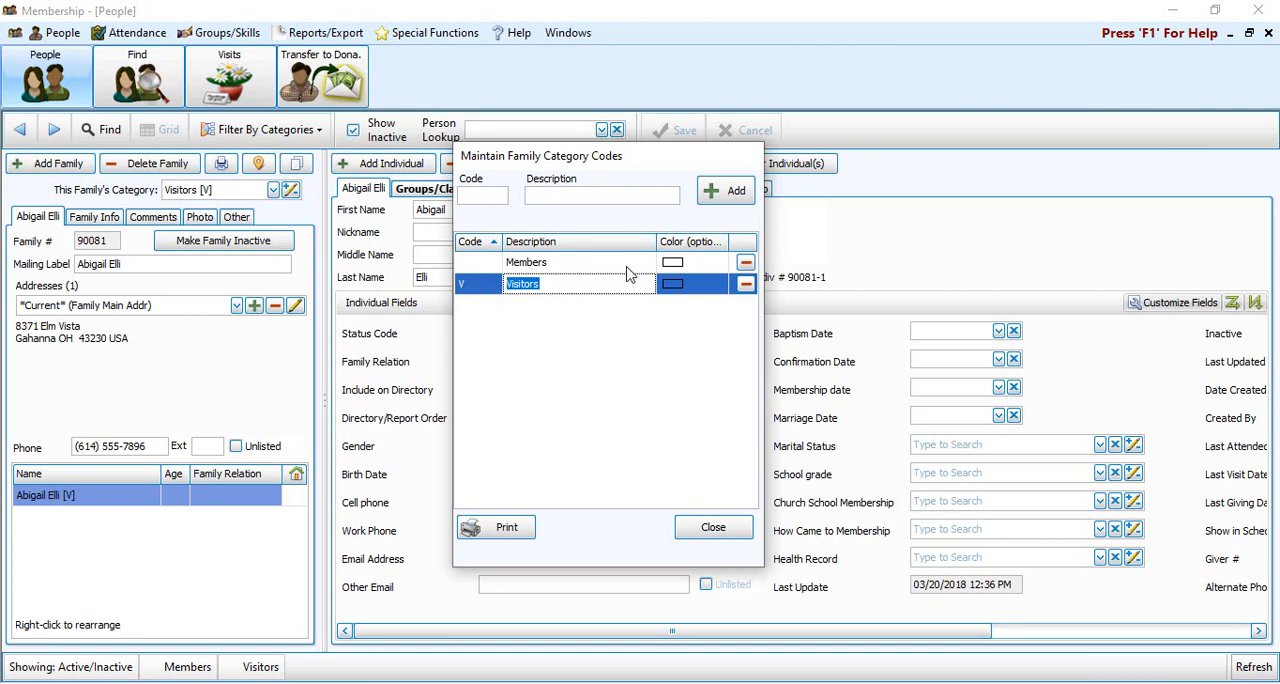
click(488, 262)
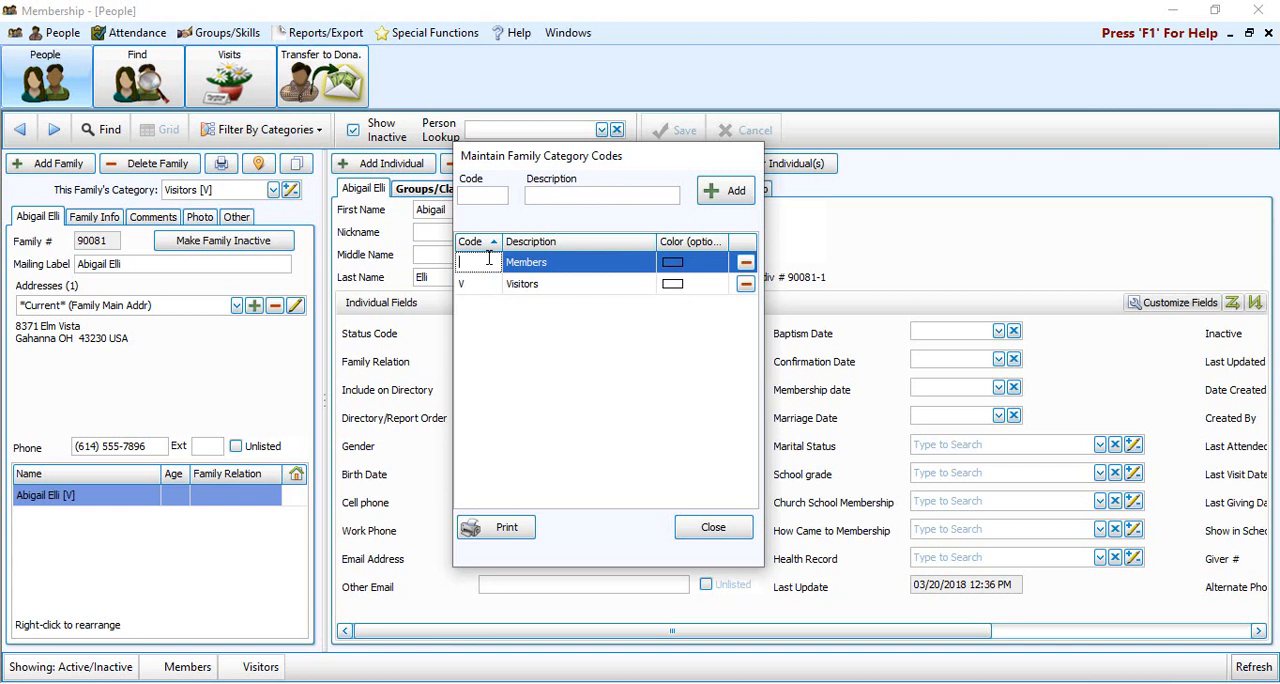
text(M)
click(560, 286)
click(567, 268)
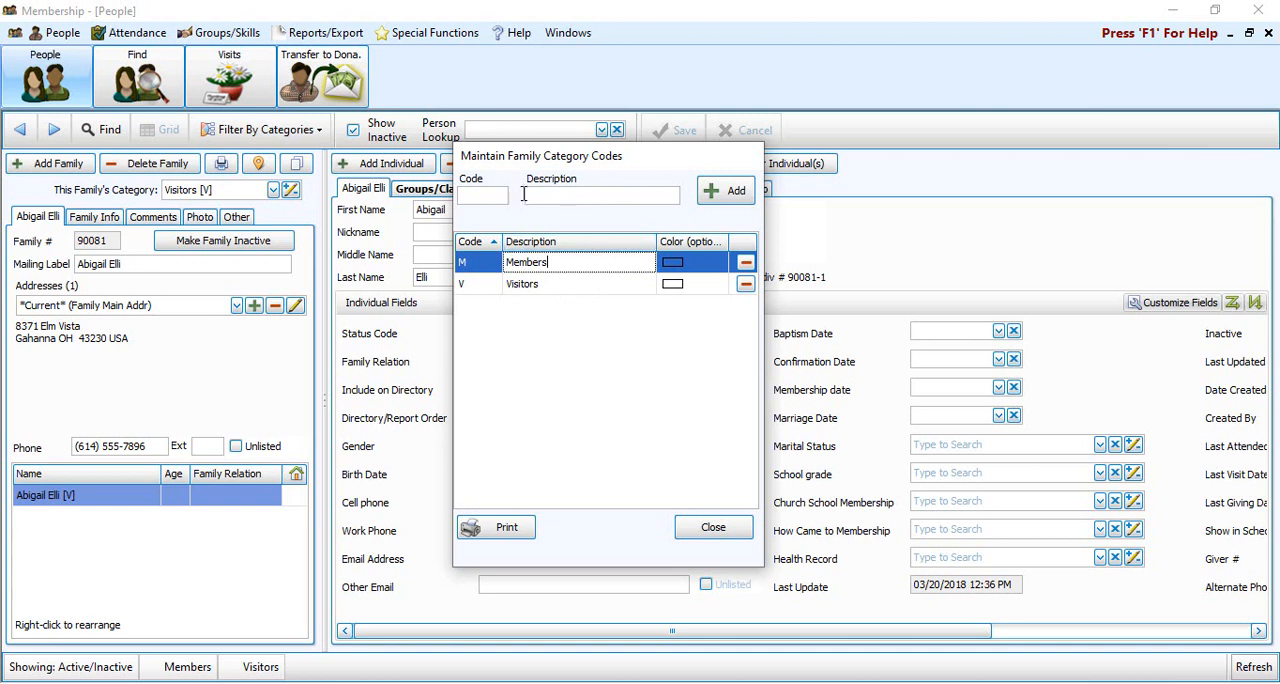
Add a new family category with code P and description Potential
click(491, 193)
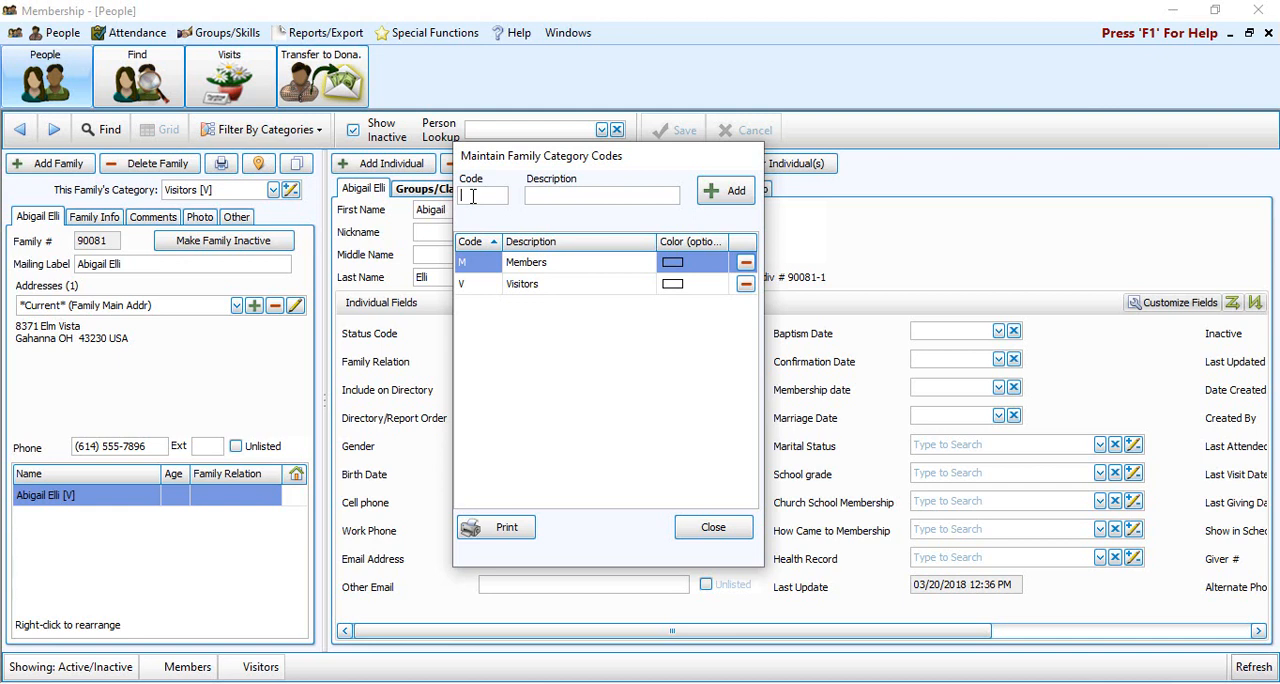
text(P)
key(Tab)
text(Potential)
click(748, 193)
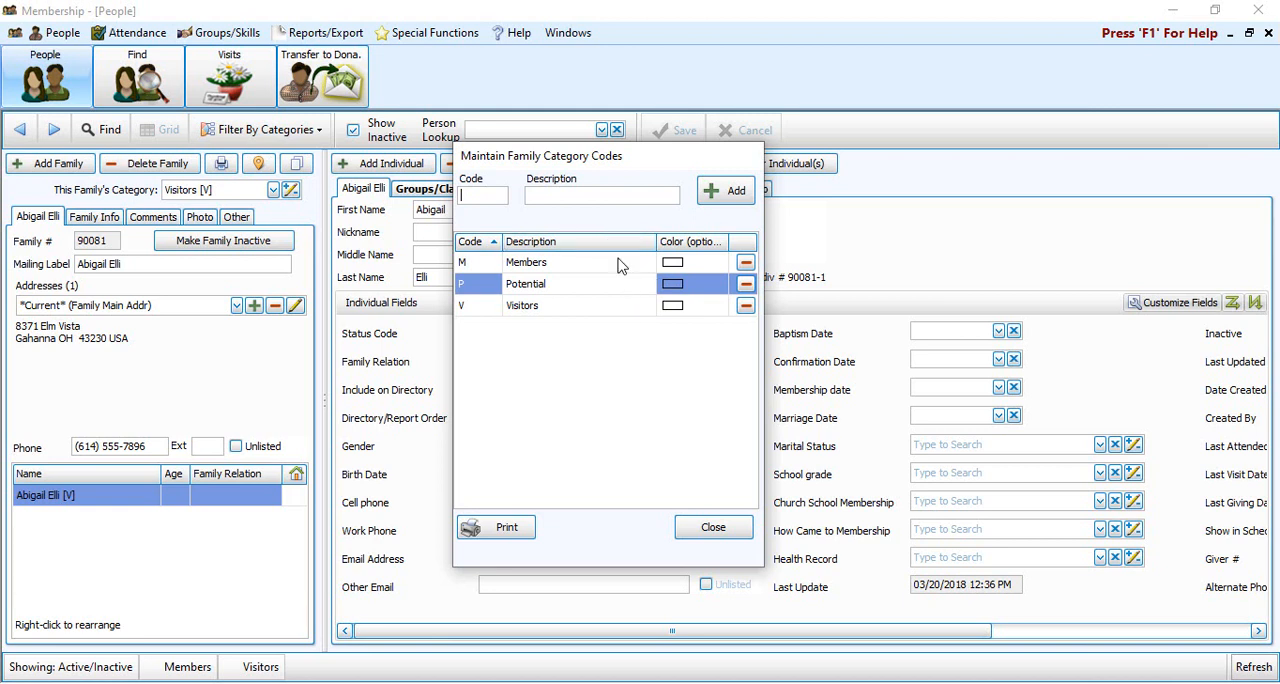
Color the categories light red for Members, light orange for Potential and light yellow (255; 255; 128) for Visitors, and close the category codes
click(690, 262)
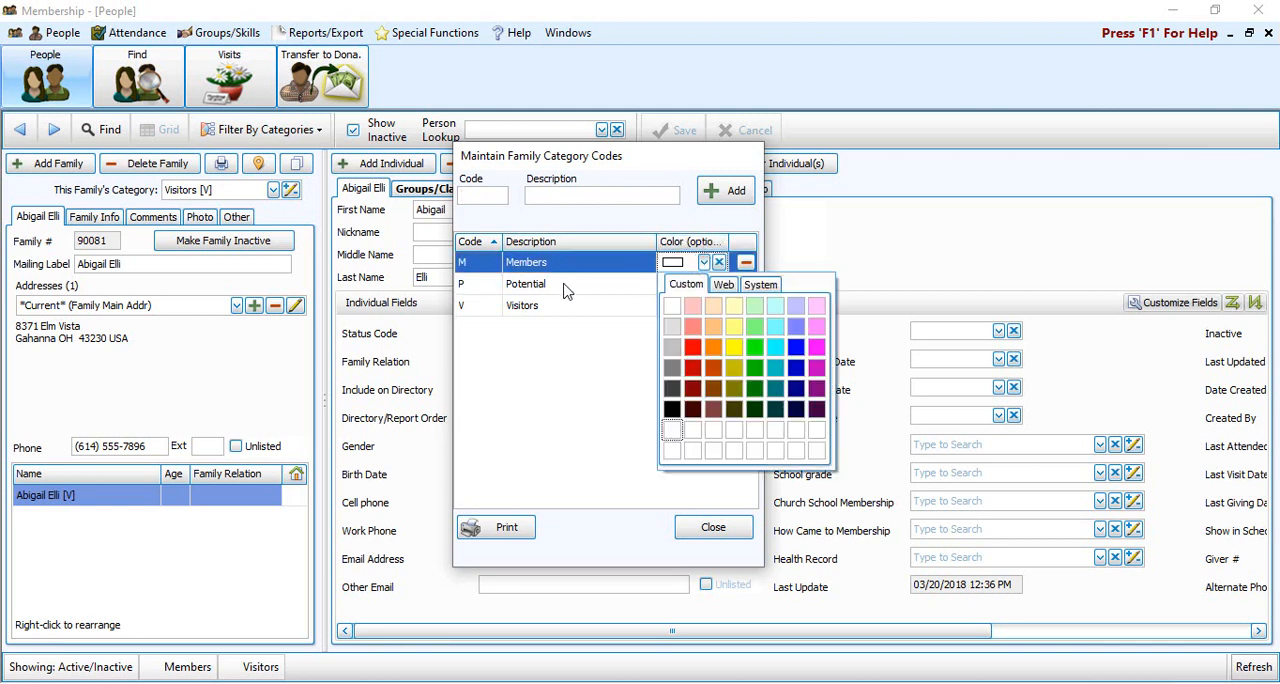
click(693, 328)
click(706, 284)
click(704, 284)
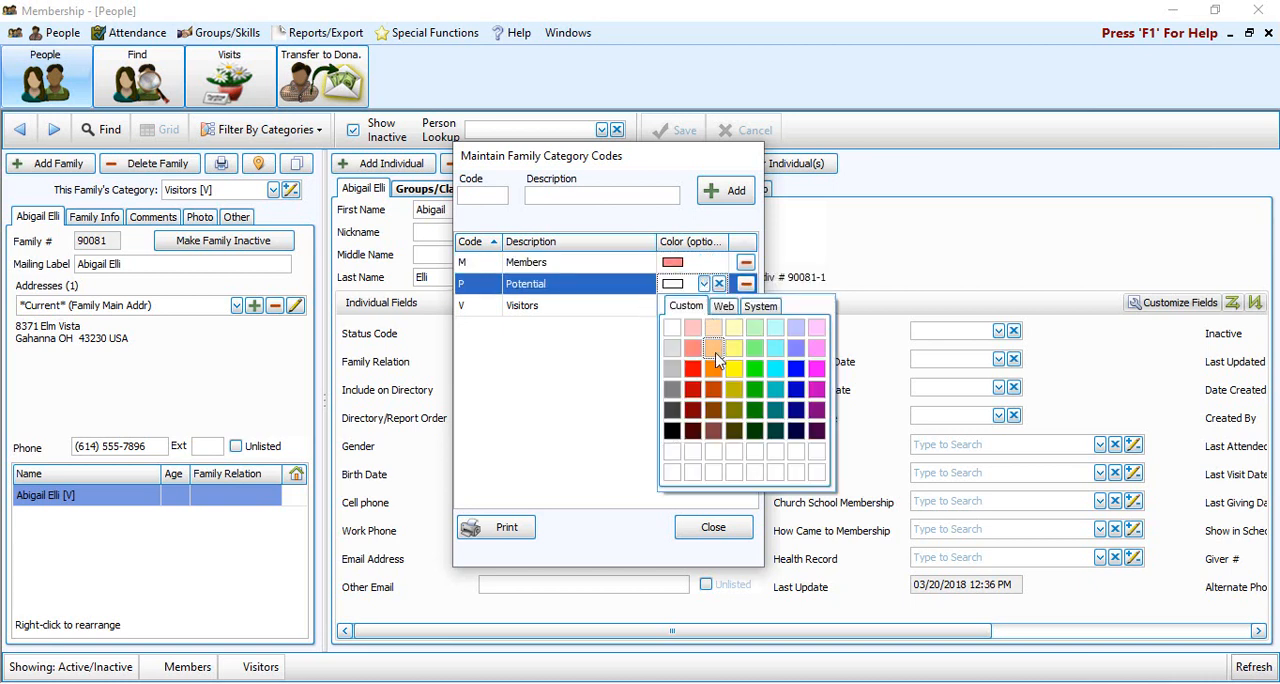
click(713, 349)
click(708, 305)
click(704, 305)
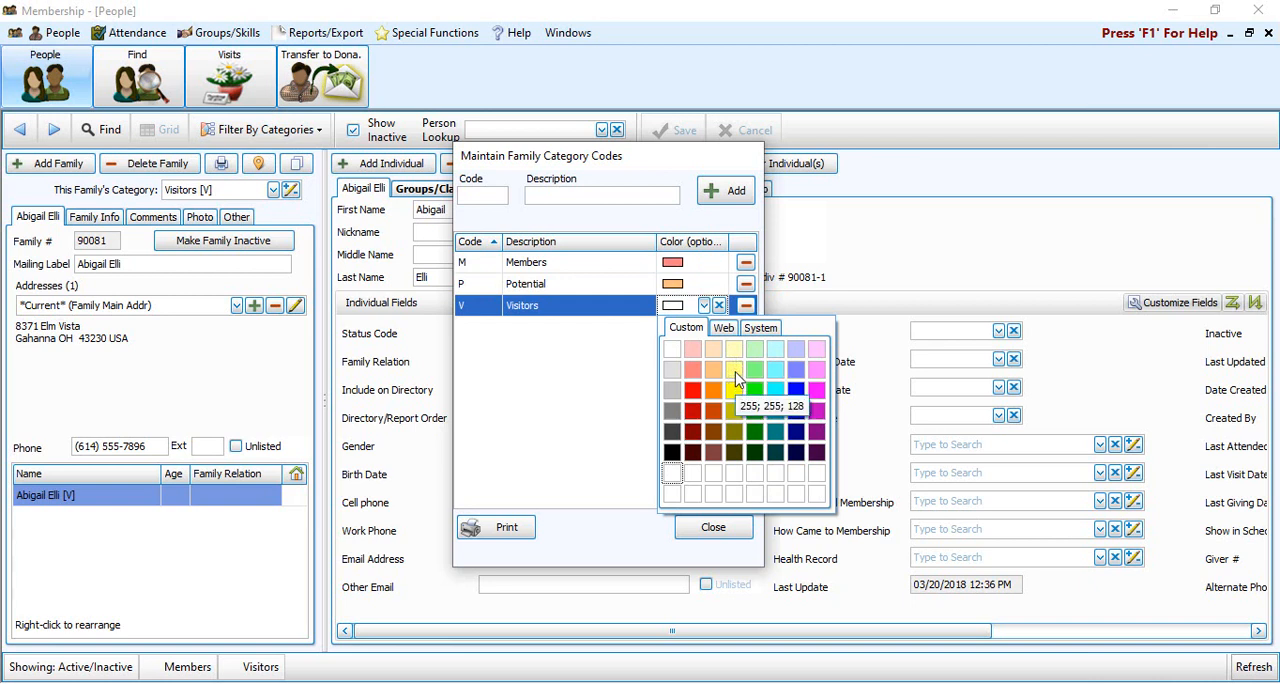
click(736, 376)
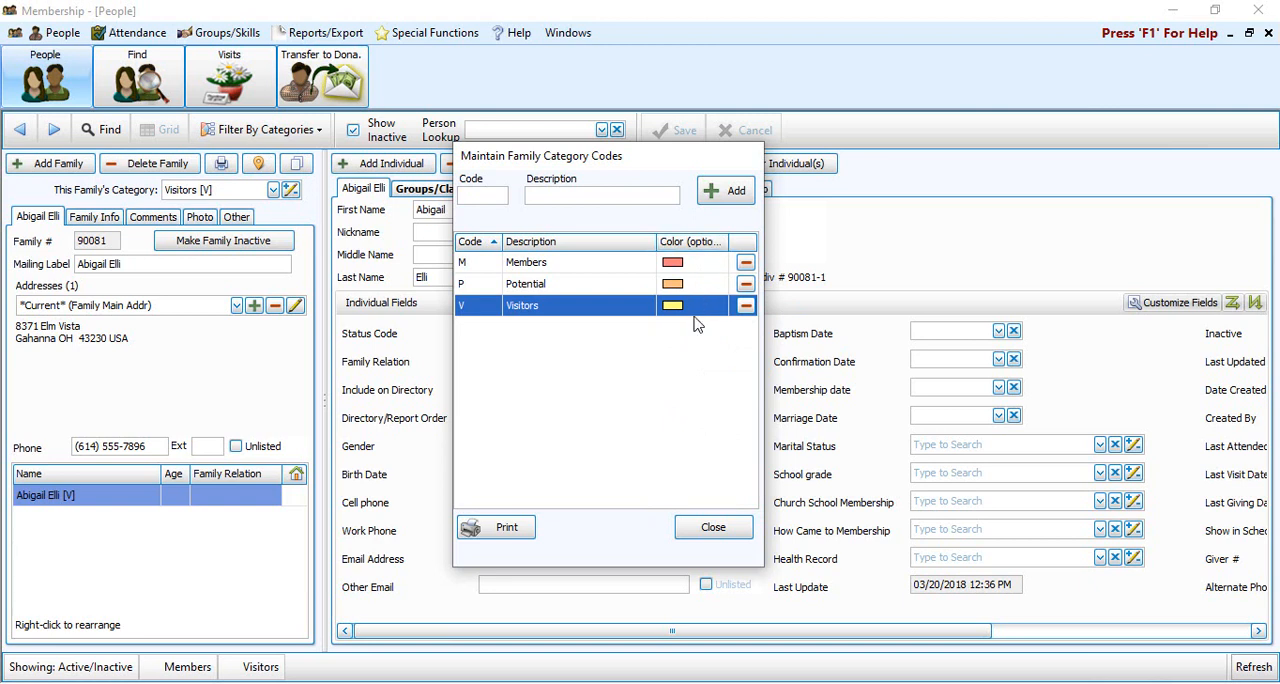
click(737, 535)
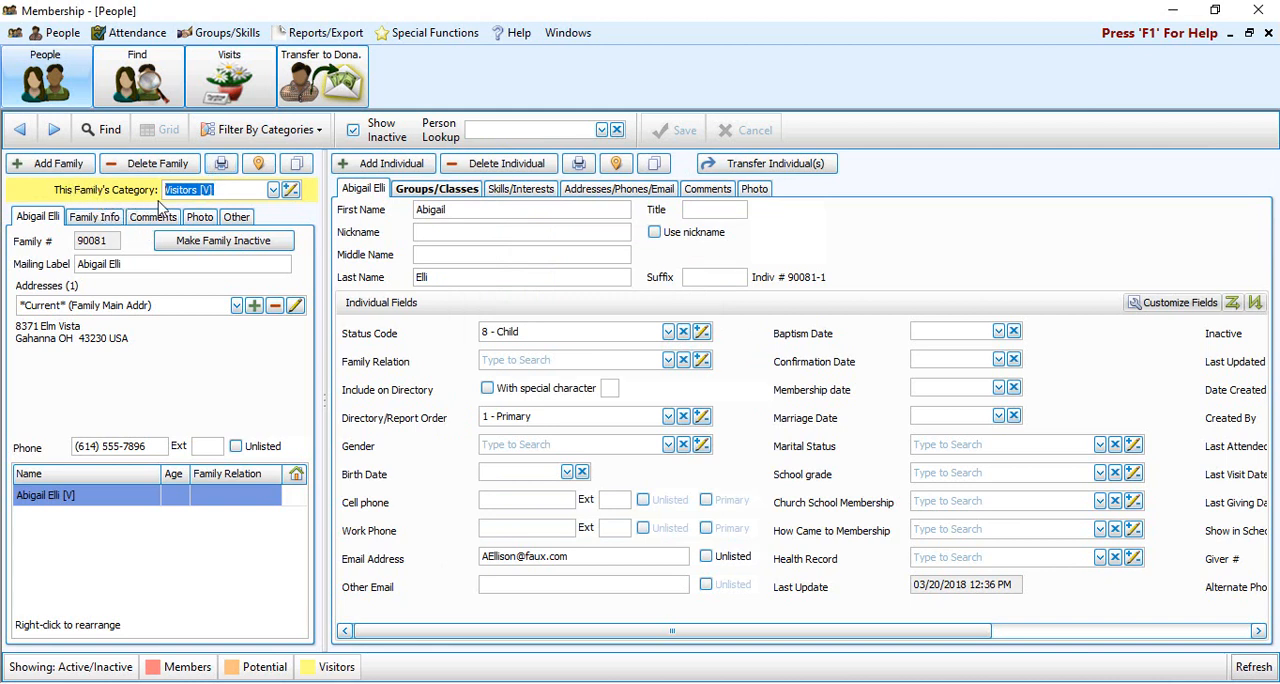
Page back and forth between neighbouring family records to compare their category colors
click(55, 137)
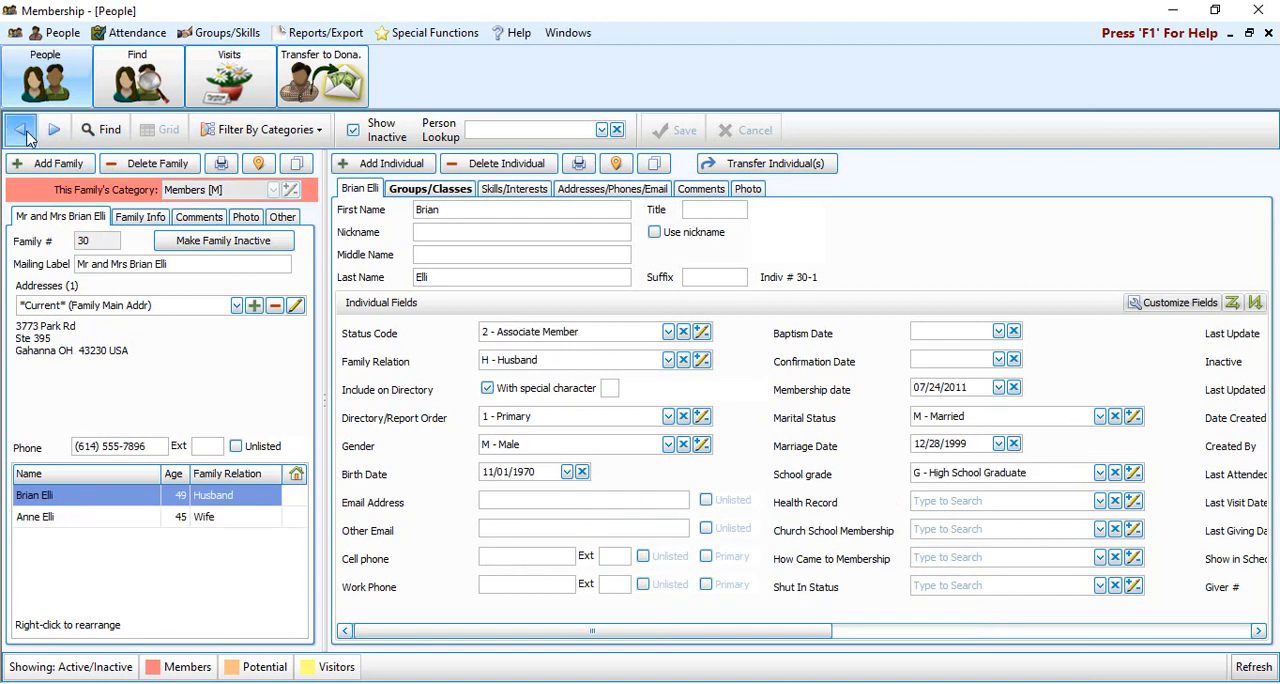
click(24, 132)
click(55, 132)
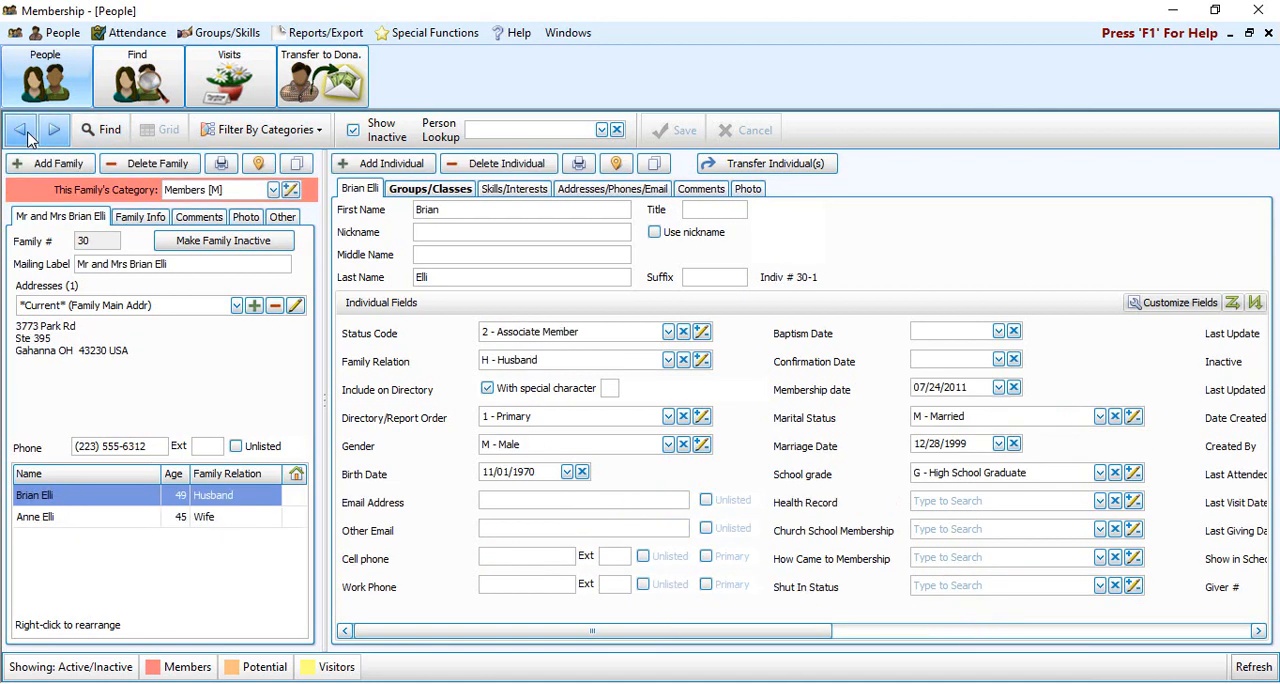
click(24, 132)
click(55, 132)
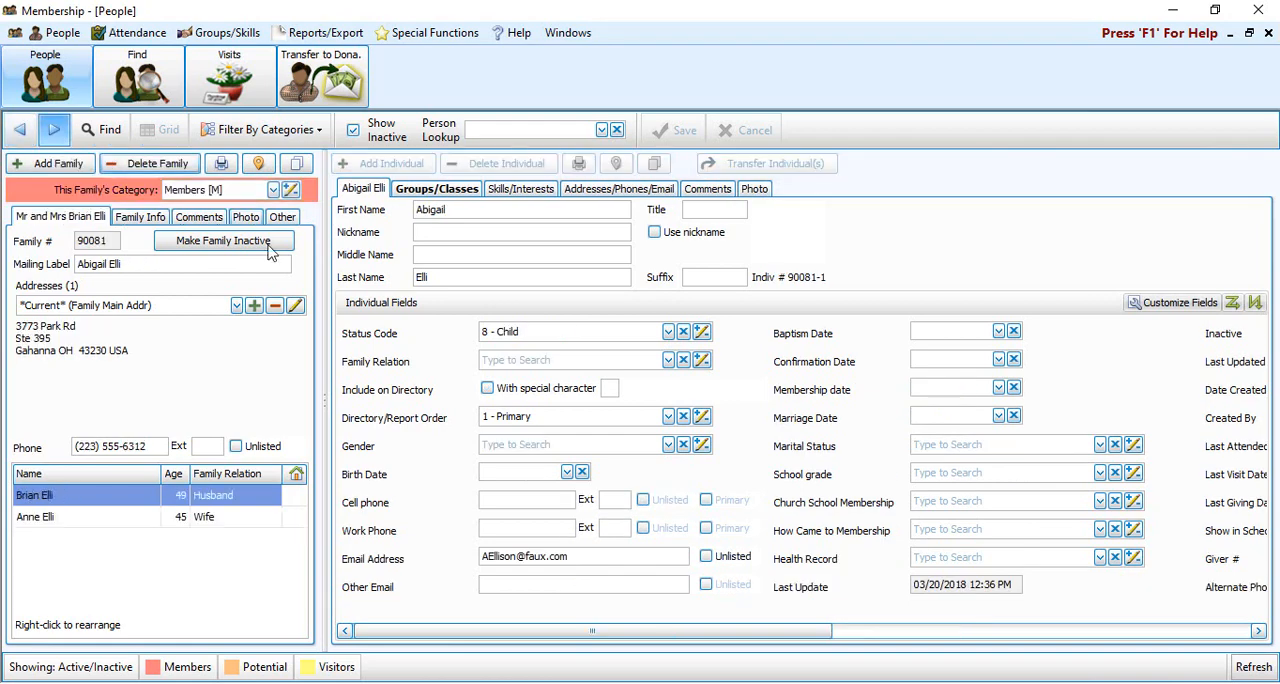